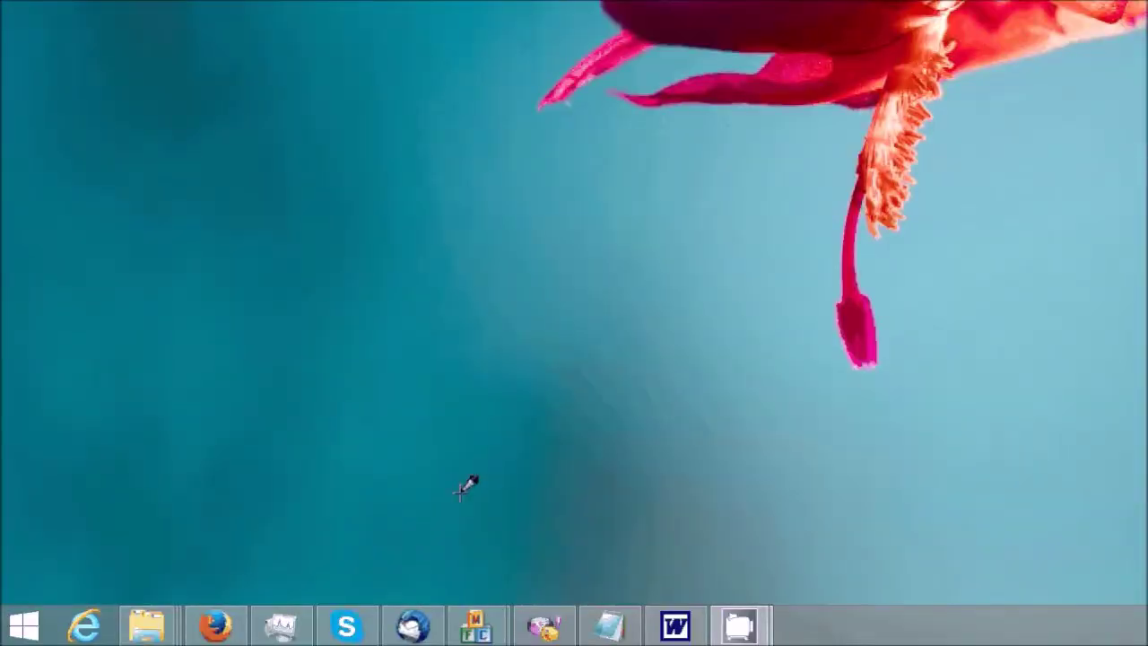
- Open This PC's System properties and go to its Remote settings
click(20, 630)
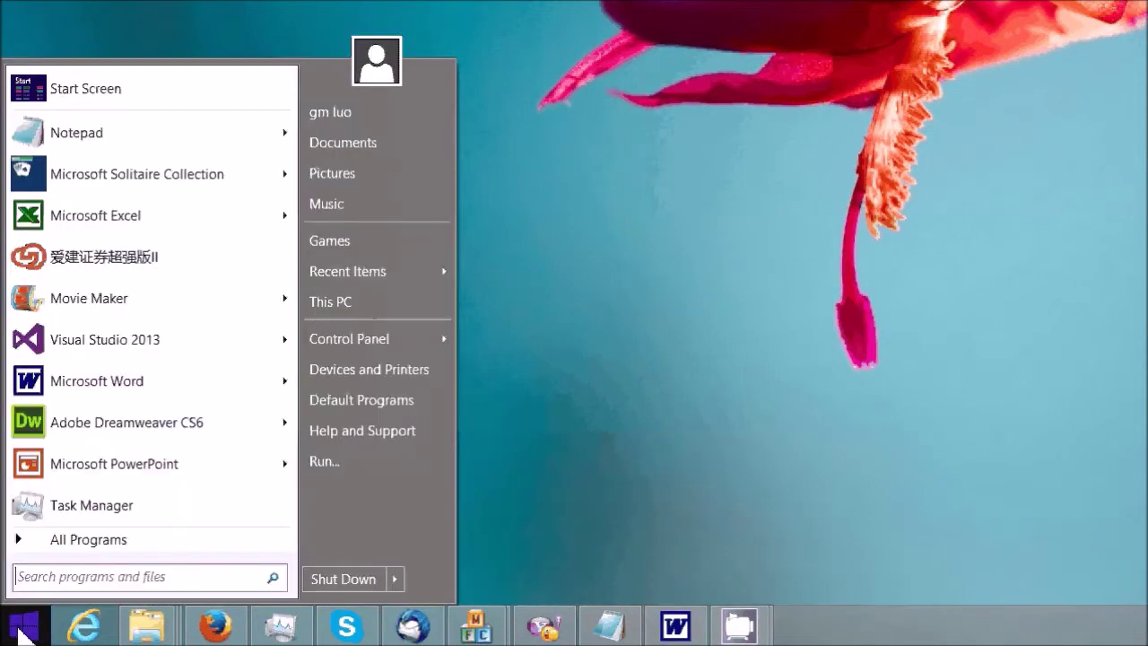
right_click(337, 302)
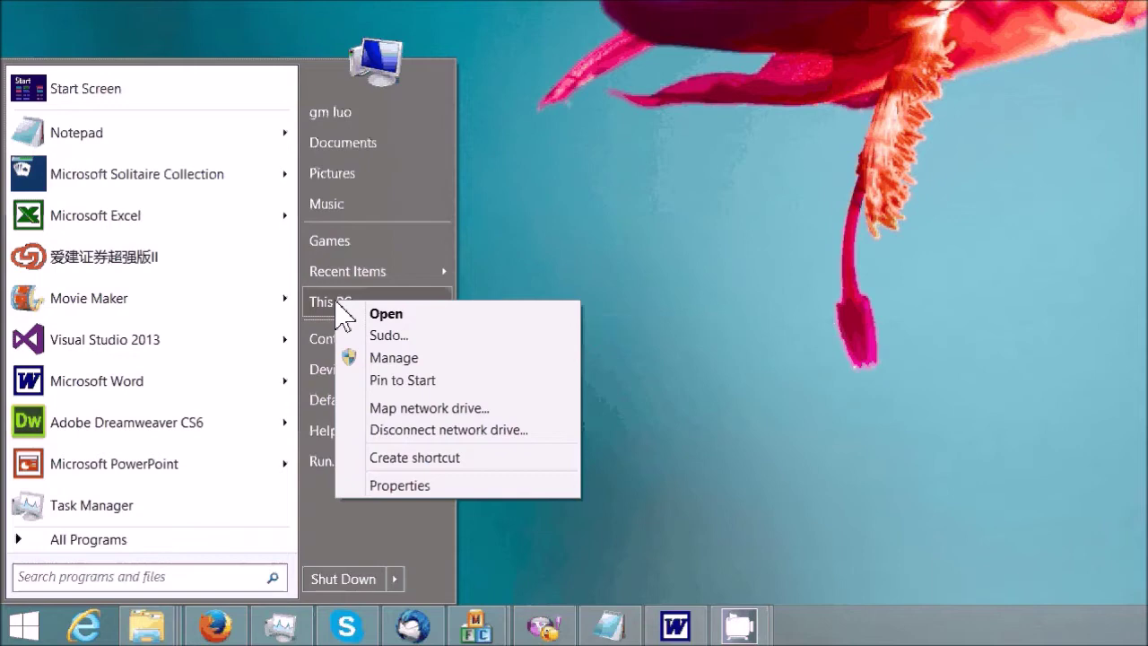
click(395, 486)
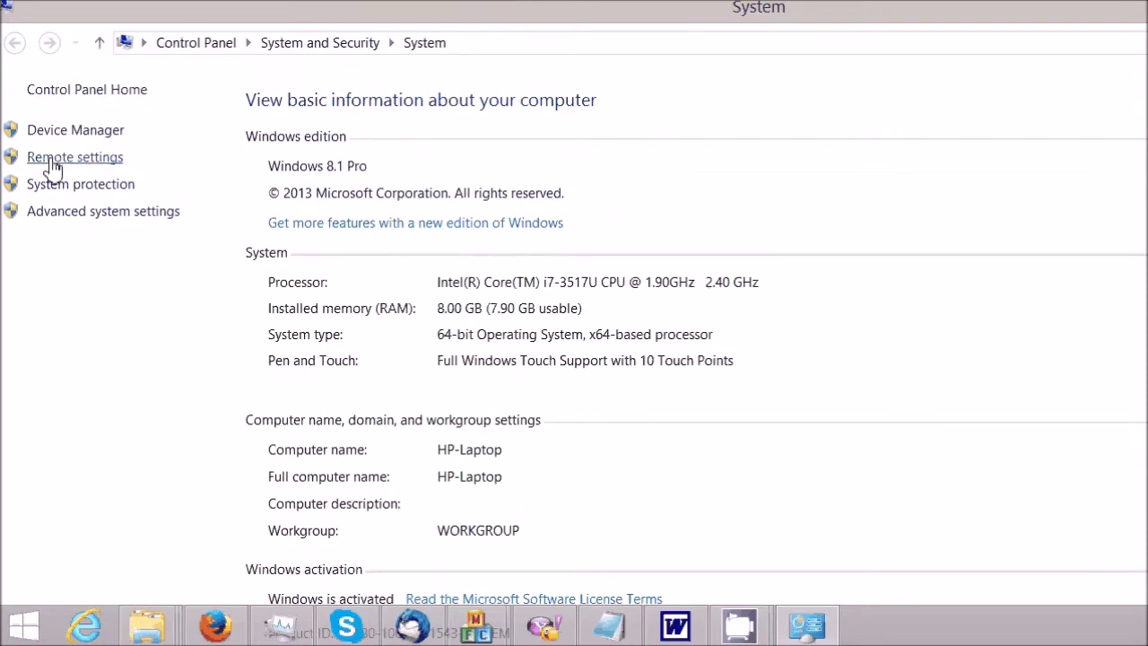
click(54, 160)
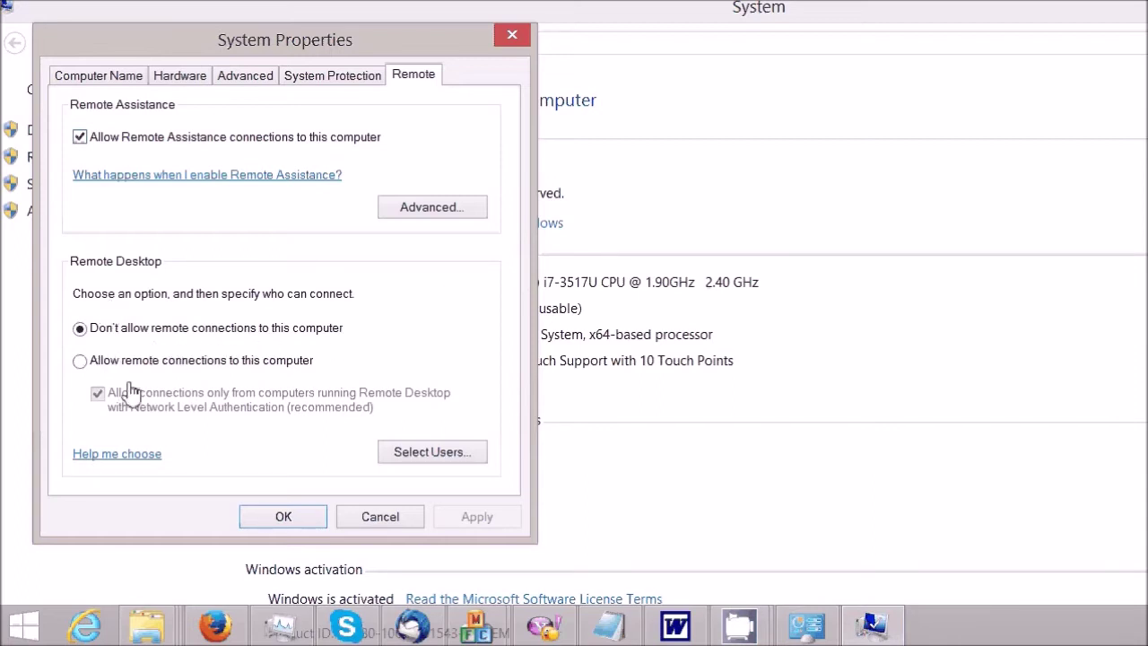
- Allow remote connections to this computer and apply the change
click(79, 361)
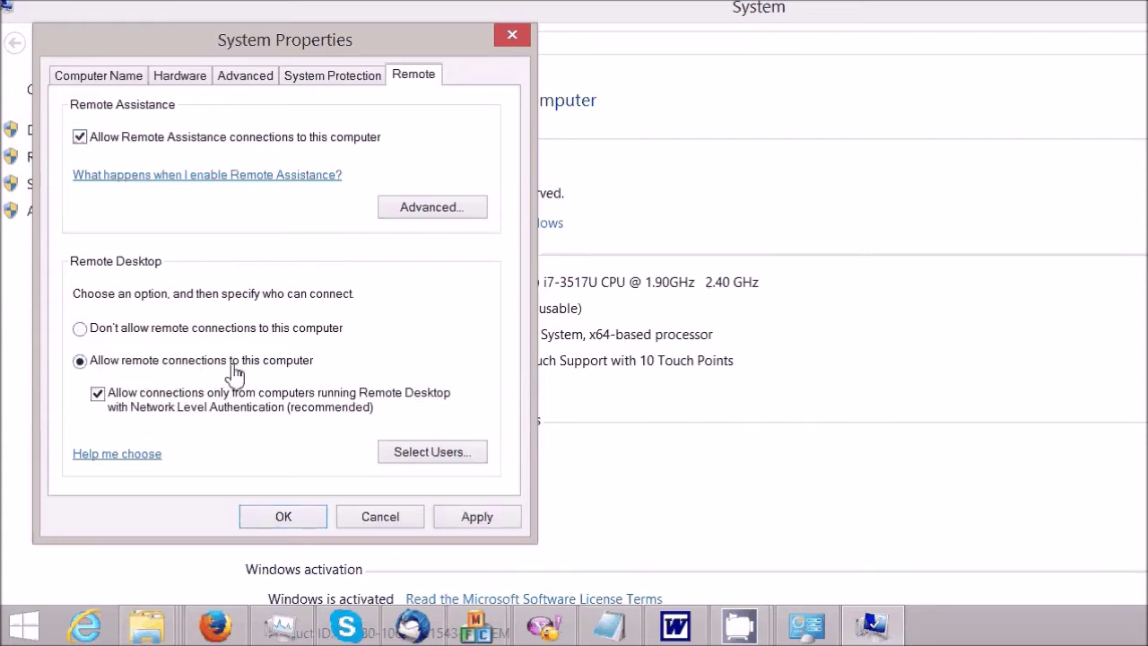
click(471, 519)
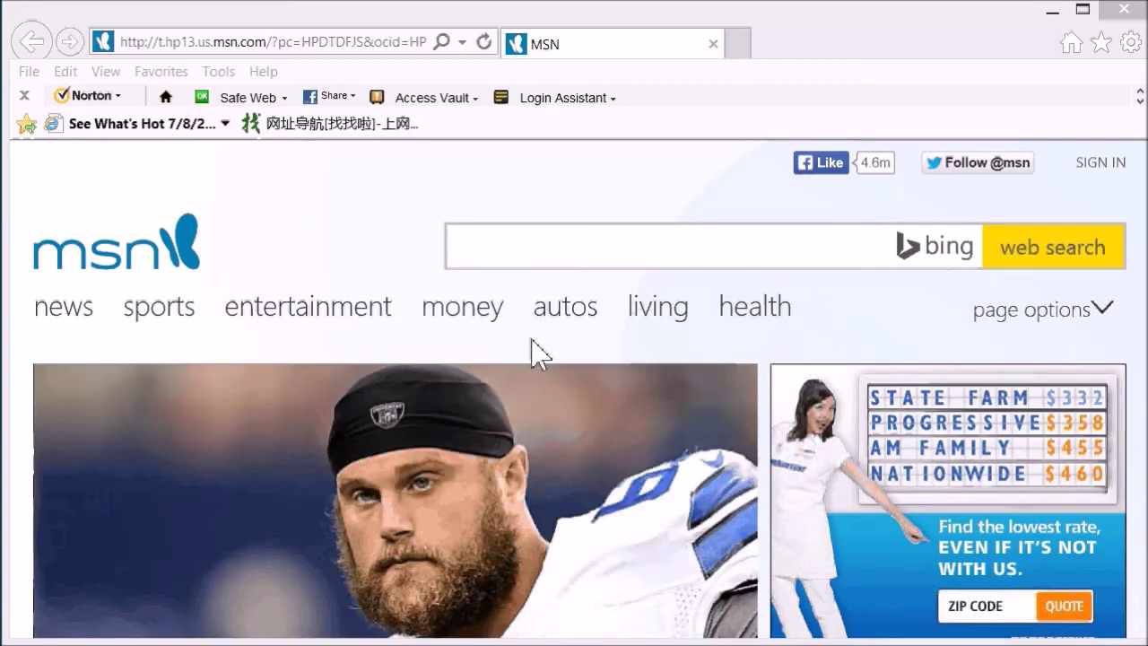
- Select the current web address in Internet Explorer's address bar
click(257, 45)
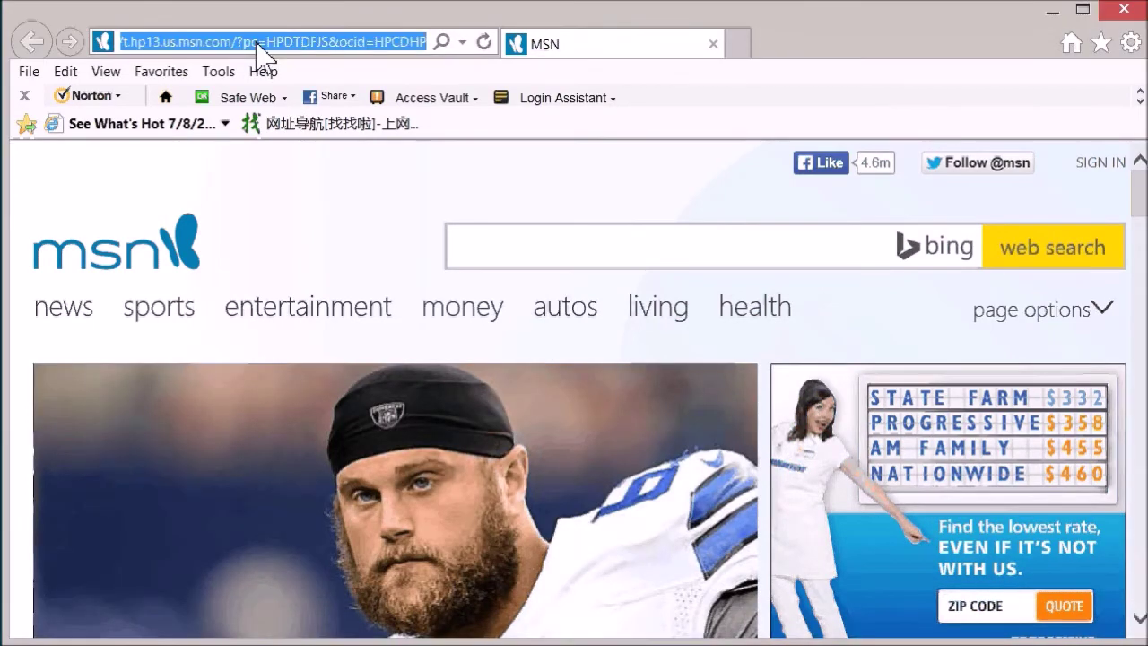
- Go to the router at 192.168.2.1 and sign in with the router's user name and password
text(192.168.)
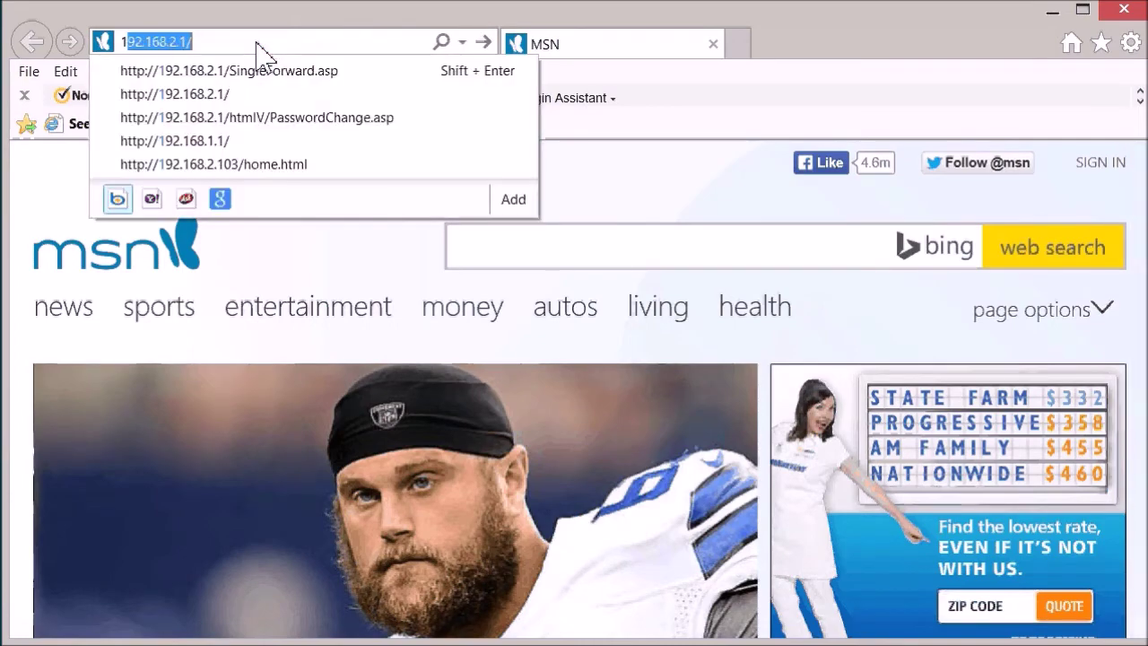
text(2.)
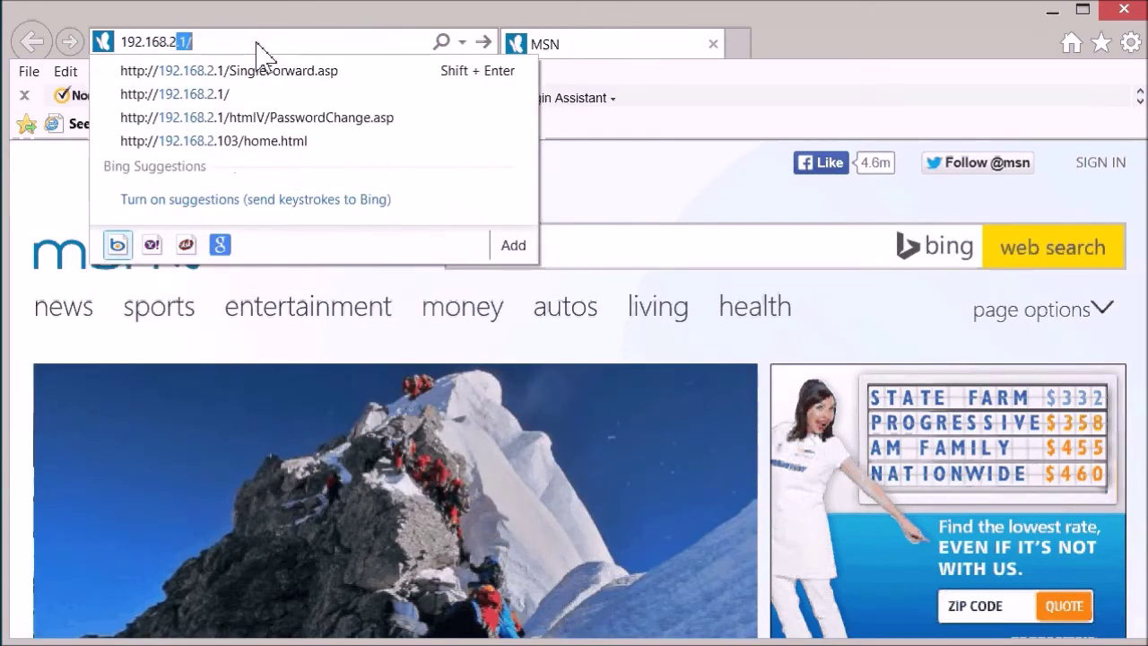
key(Return)
text(a)
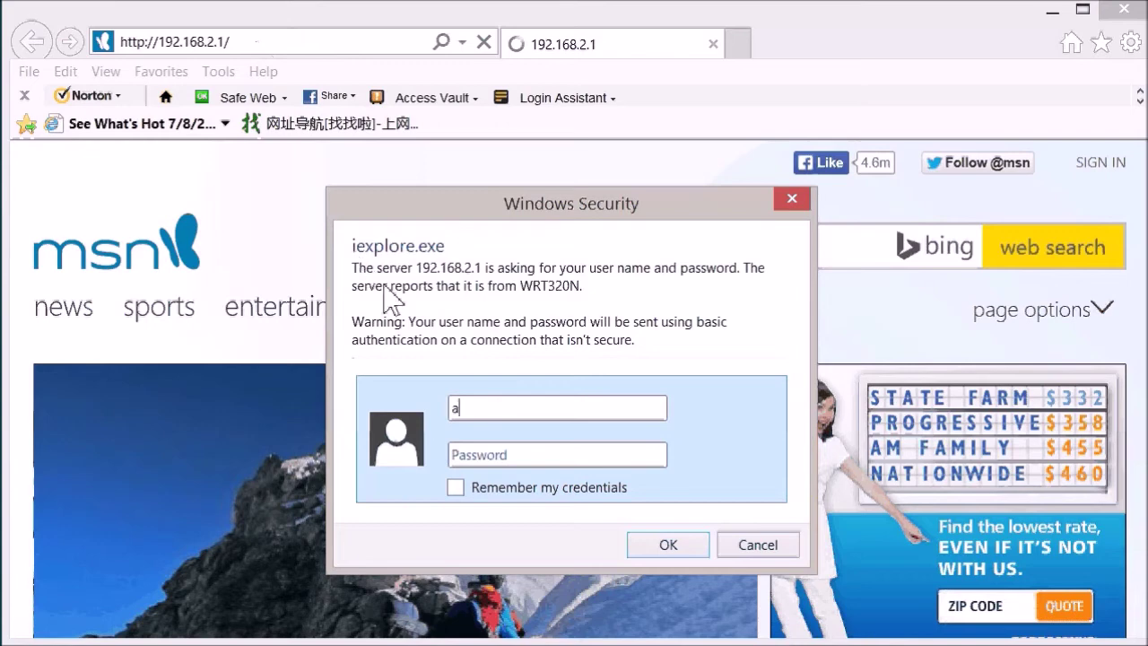
text(dmin)
click(453, 455)
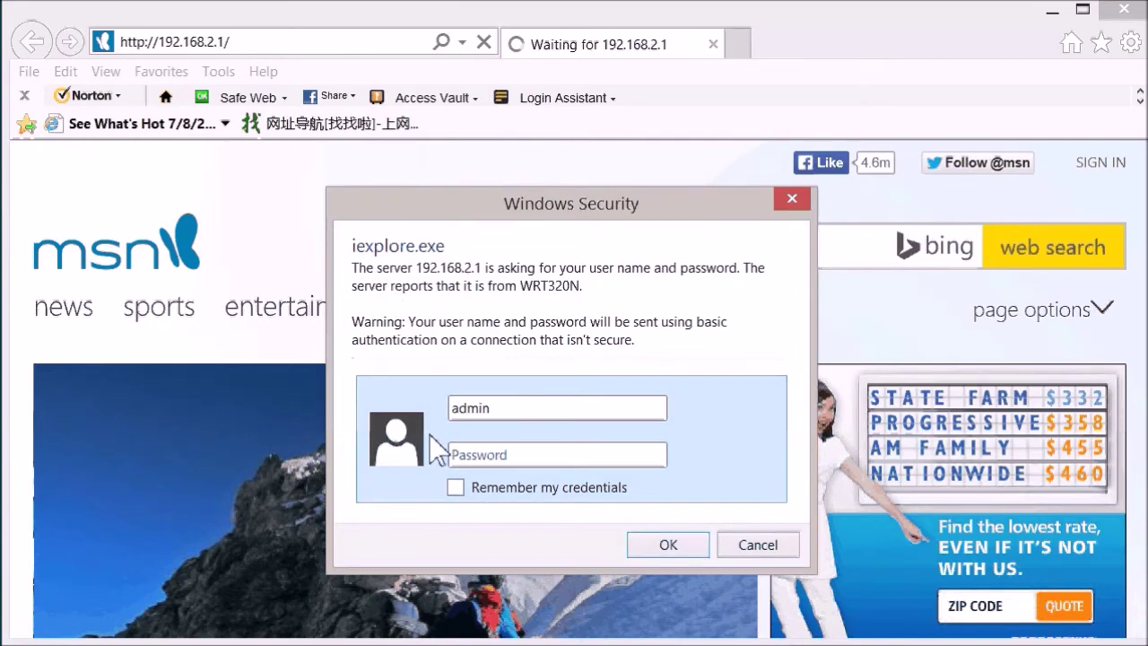
text(••••••)
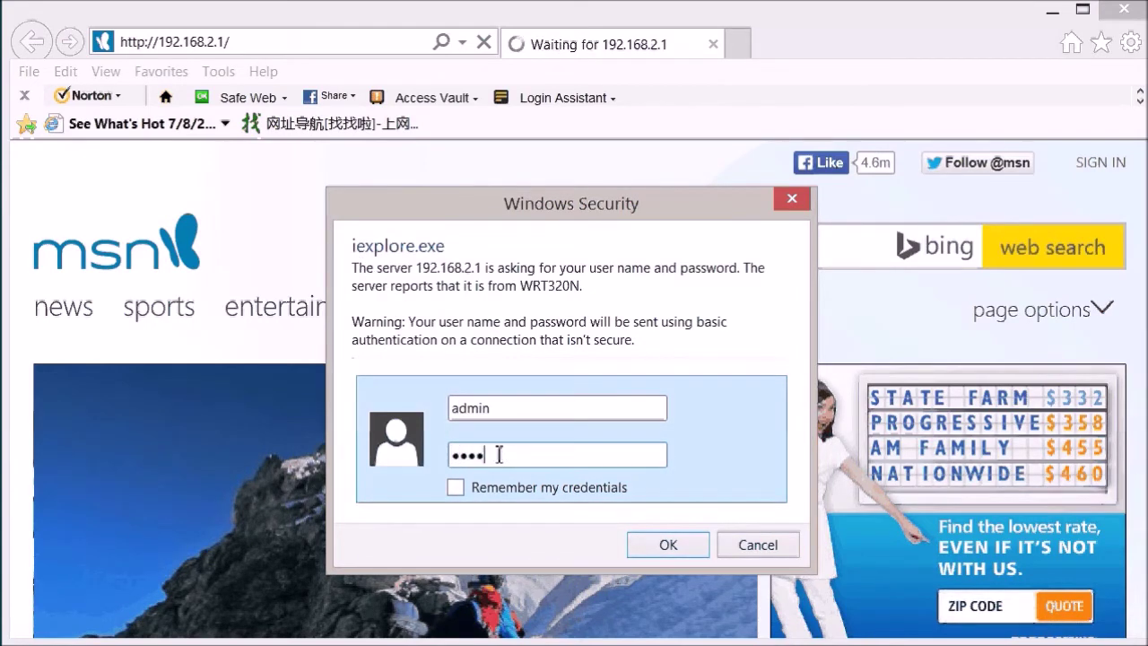
text(••)
click(665, 545)
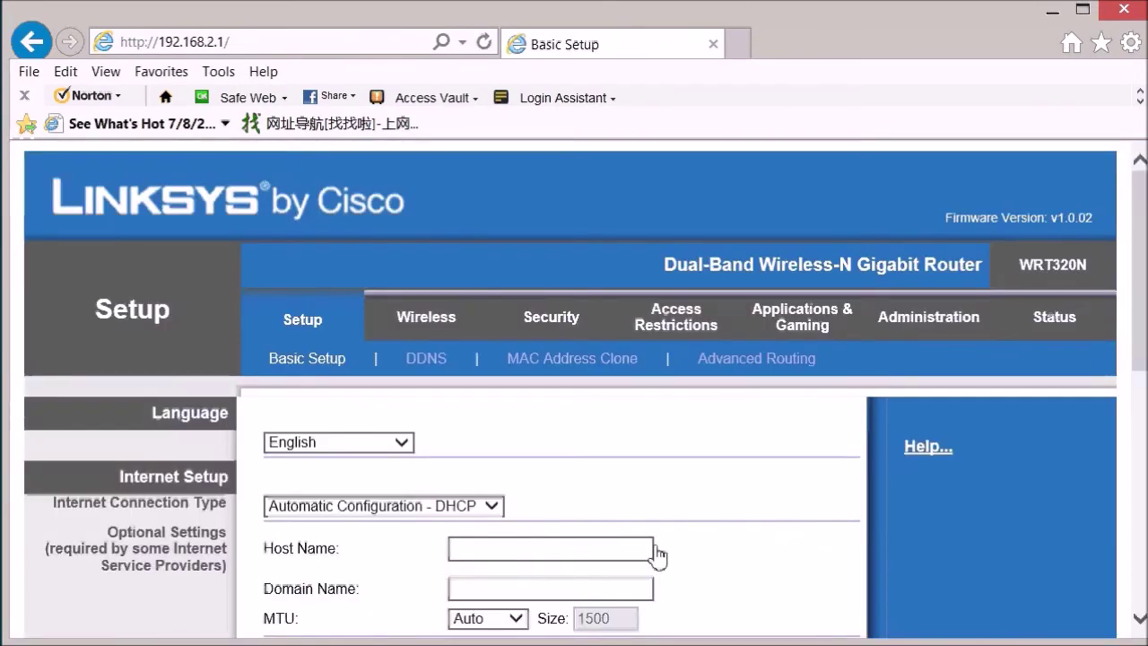
- Scroll to the DHCP Server Setting section and open the DHCP Reservation client list
scroll(1139, 358, down, 2)
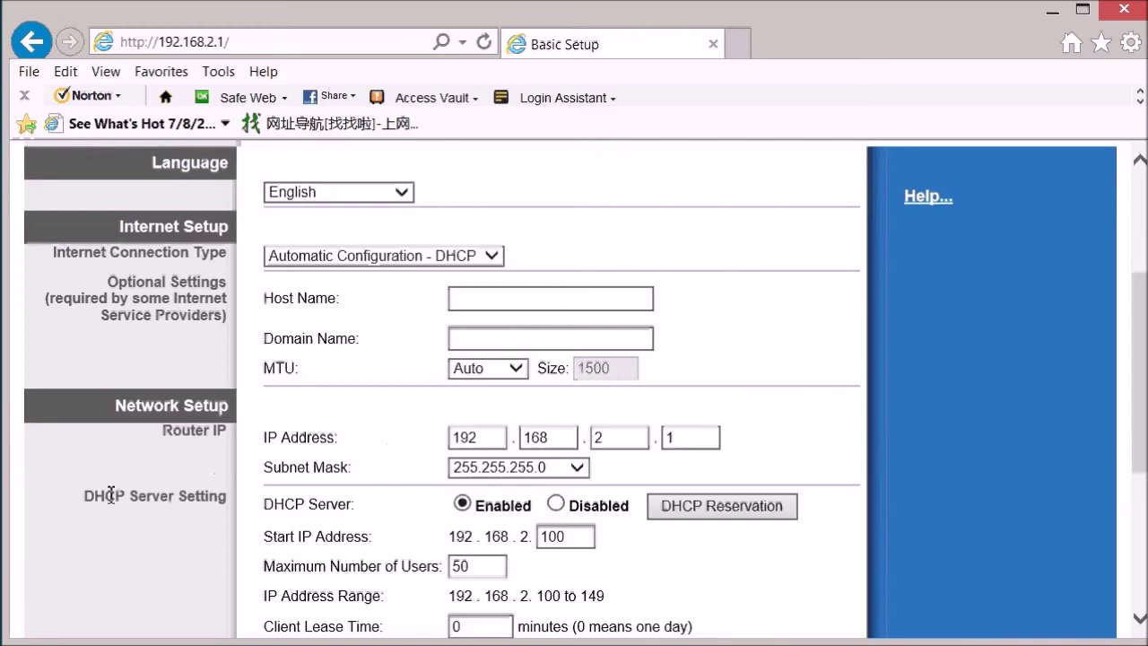
drag(85, 496, 209, 500)
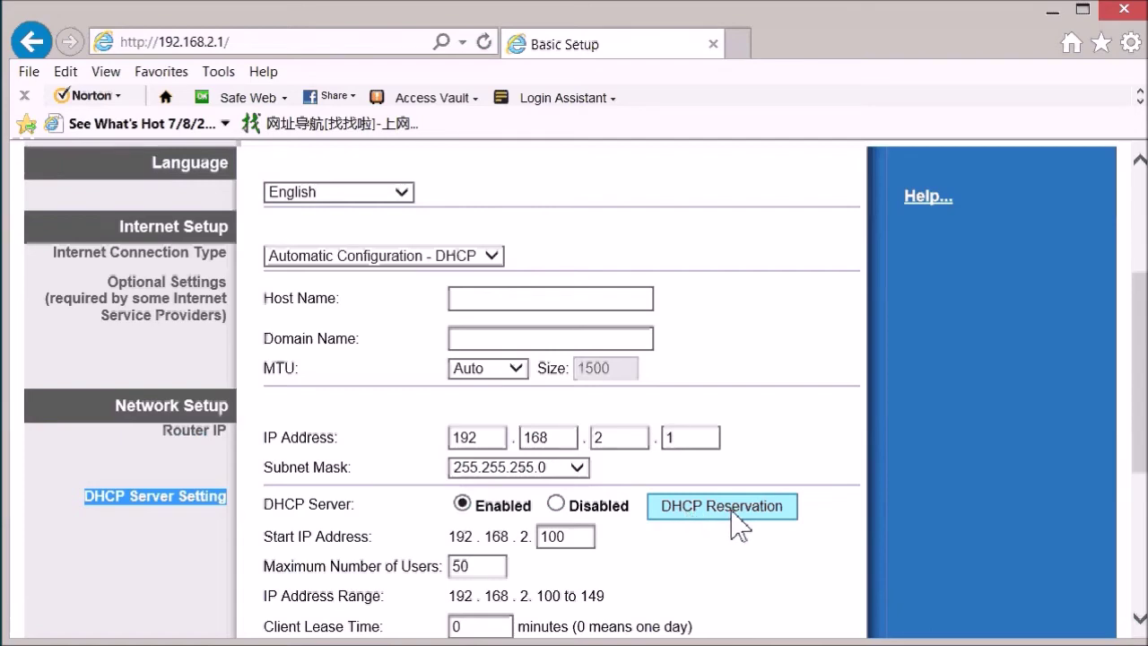
click(736, 517)
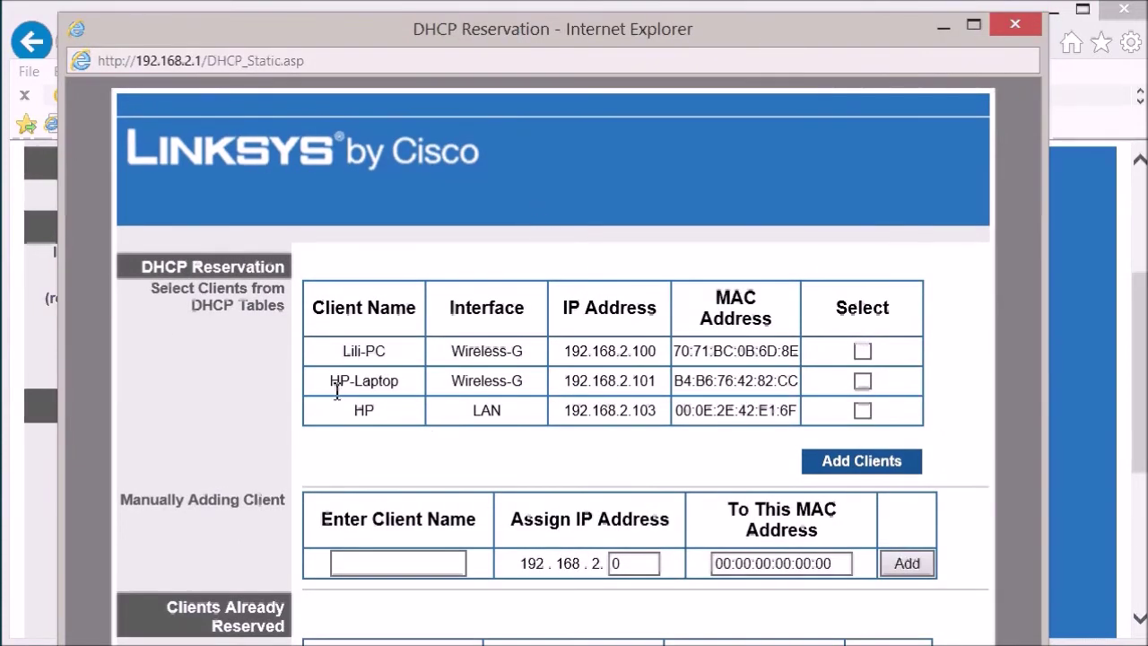
- Reserve 192.168.2.101 for HP-Laptop and save the DHCP reservation
drag(329, 381, 801, 381)
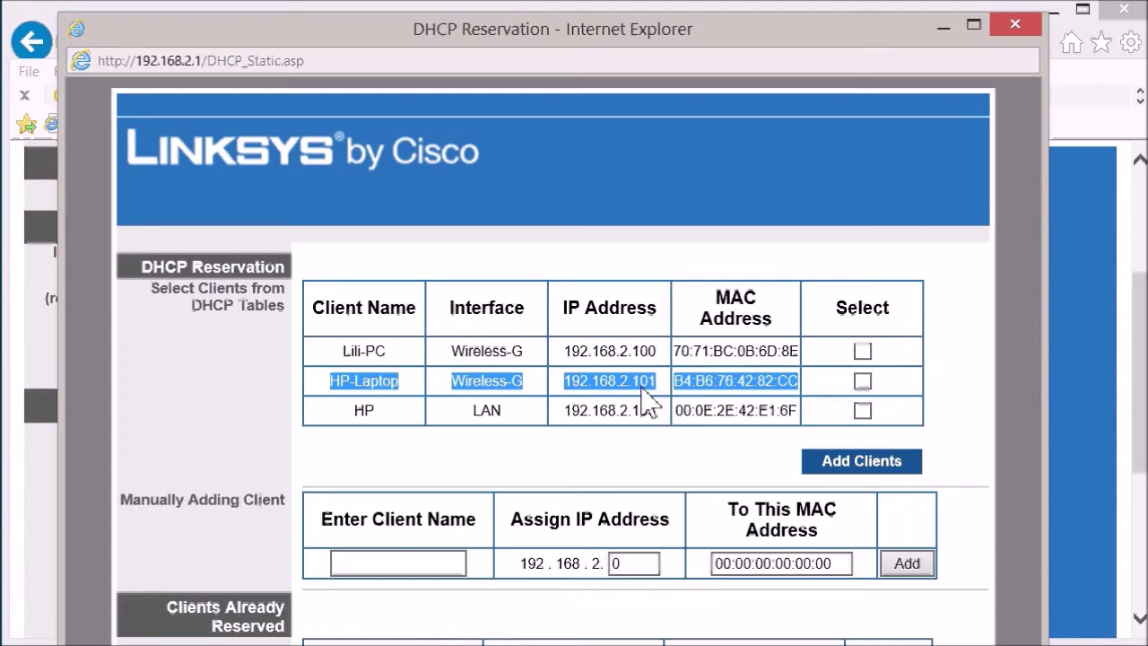
click(863, 380)
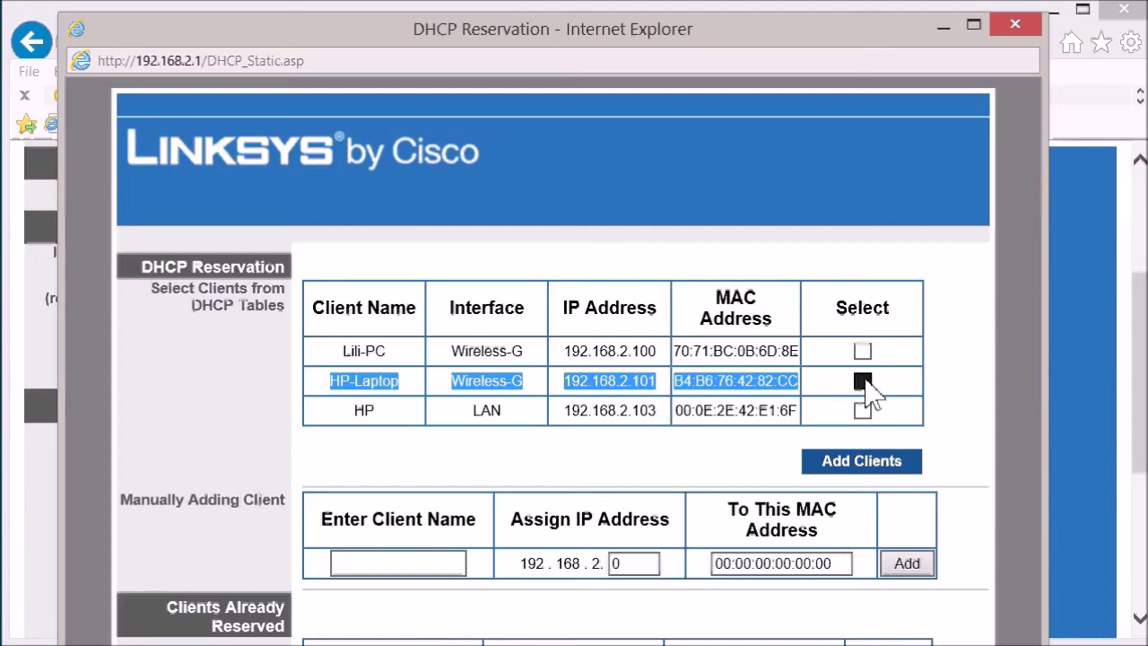
click(857, 463)
scroll(801, 81, down, 3)
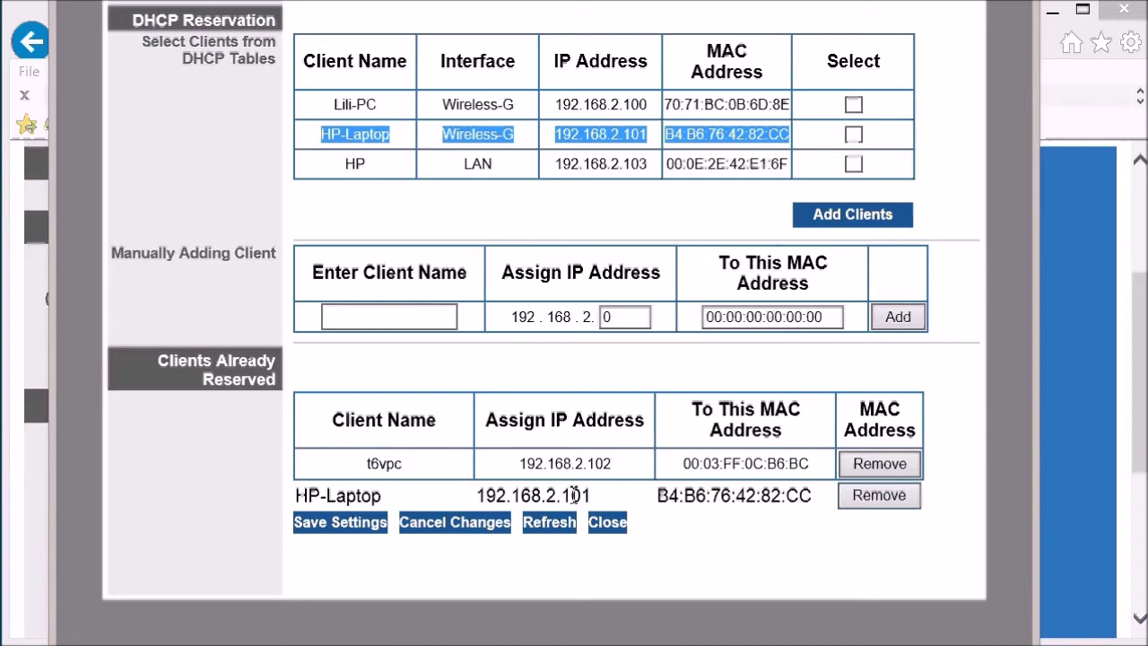
click(339, 533)
click(566, 14)
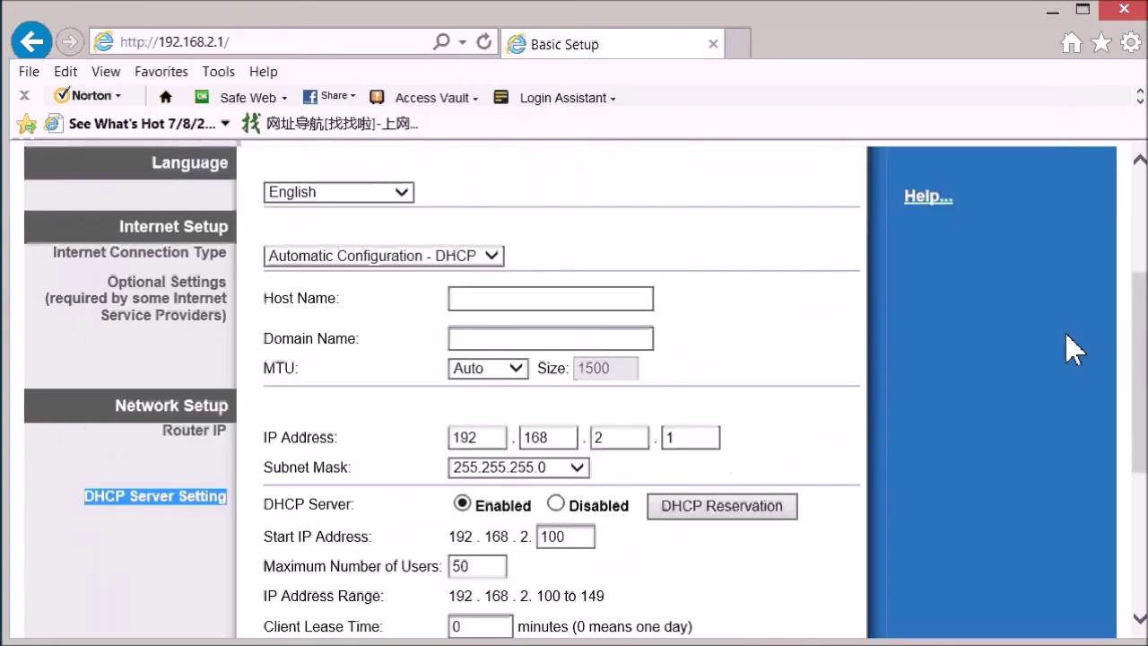
- On Single Port Forwarding, add an RDC rule with external and internal port 3389
scroll(1140, 228, up, 3)
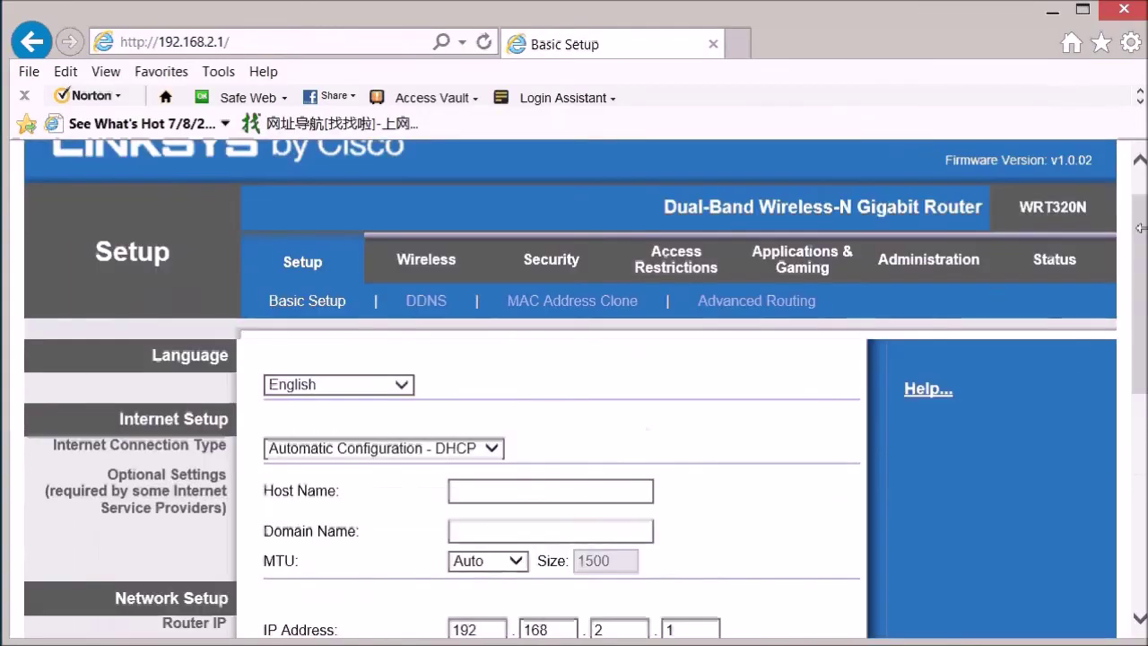
click(807, 264)
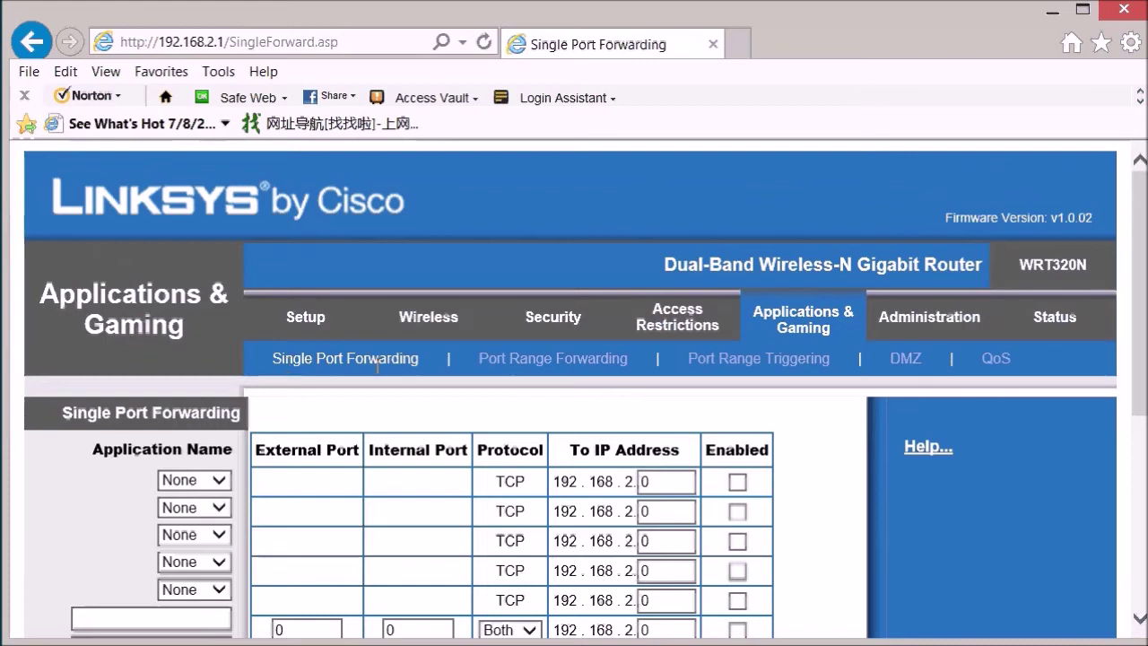
drag(1143, 289, 1143, 339)
click(182, 520)
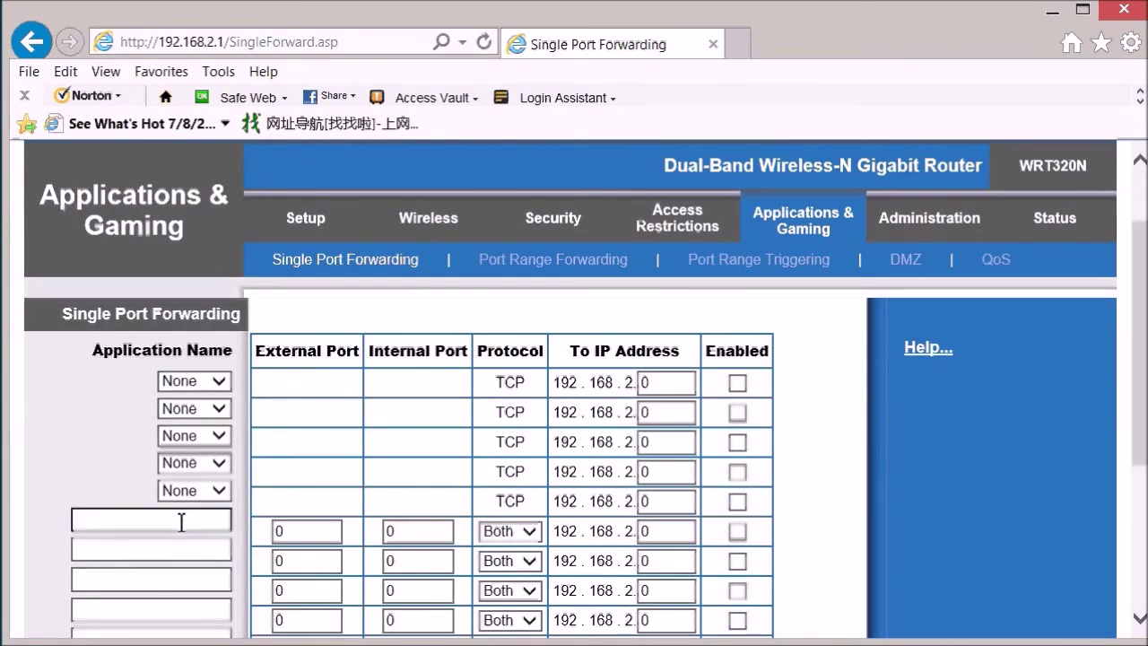
text(RDC)
key(Tab)
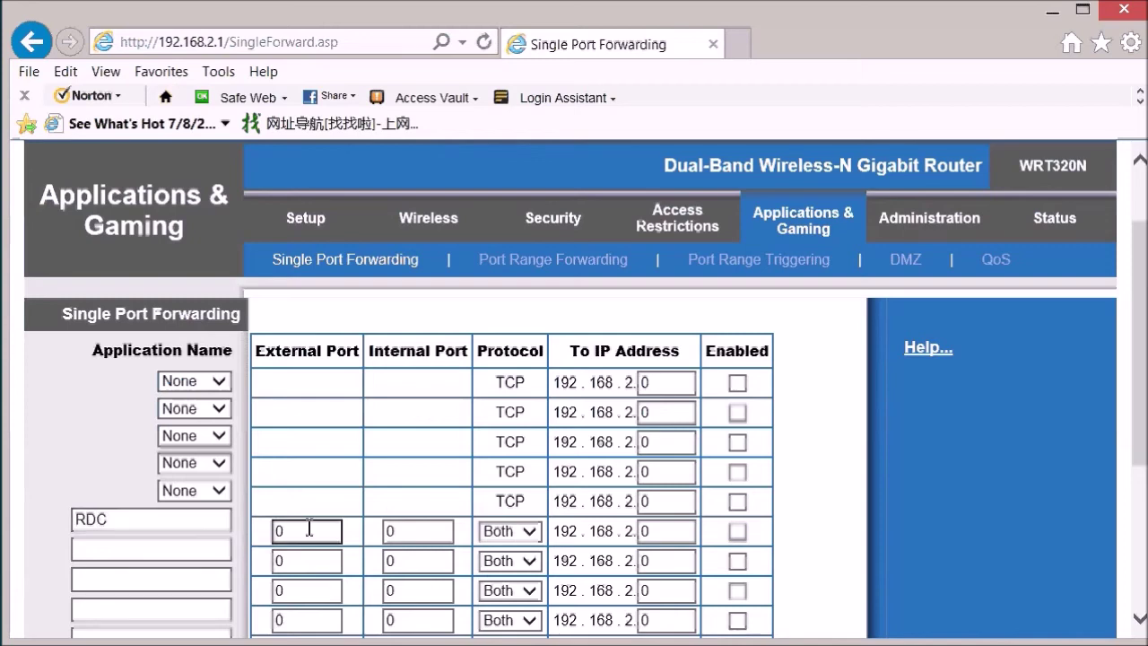
text(3389)
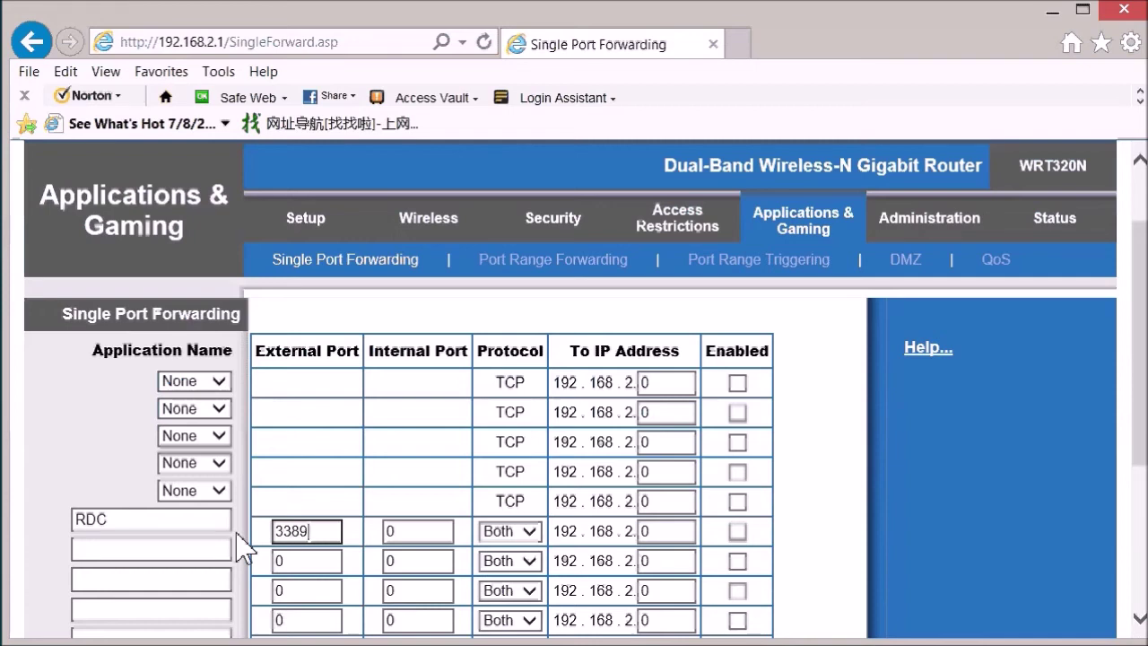
key(Tab)
text(33)
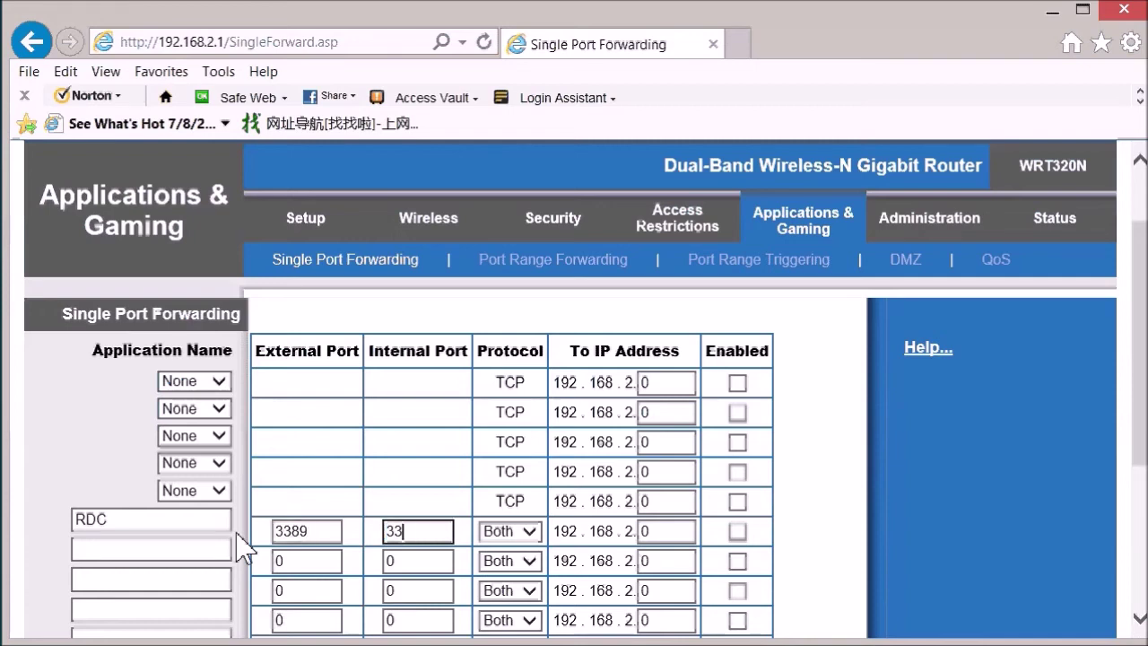
text(89)
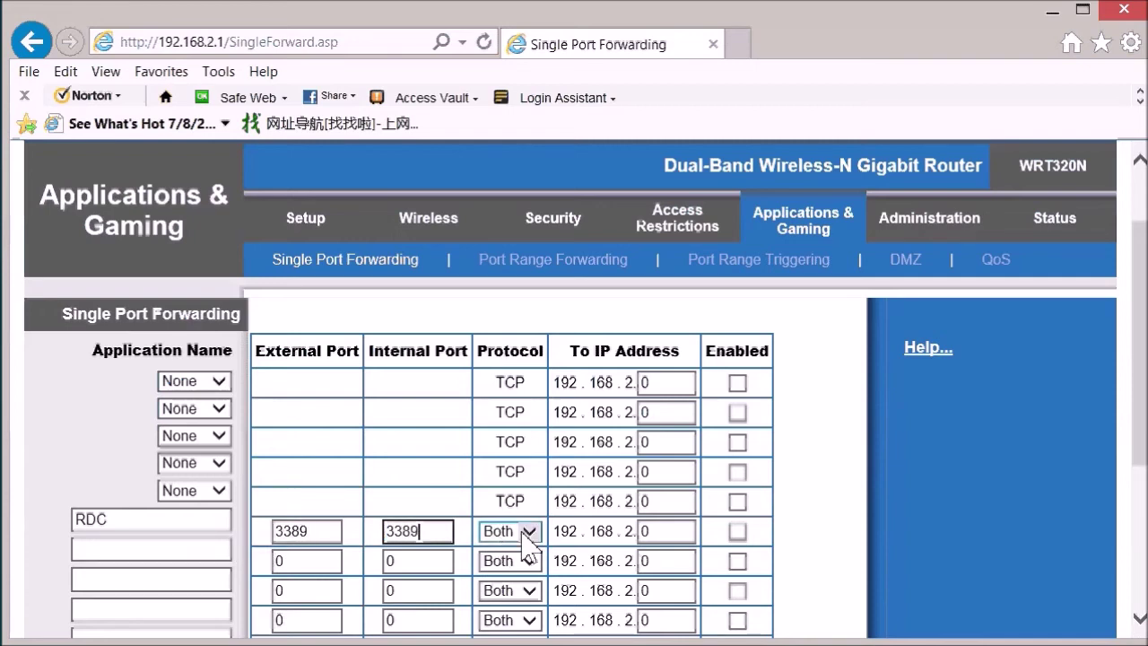
- Set the RDC rule to Both protocols, target 192.168.2.101, enable it and save
click(529, 535)
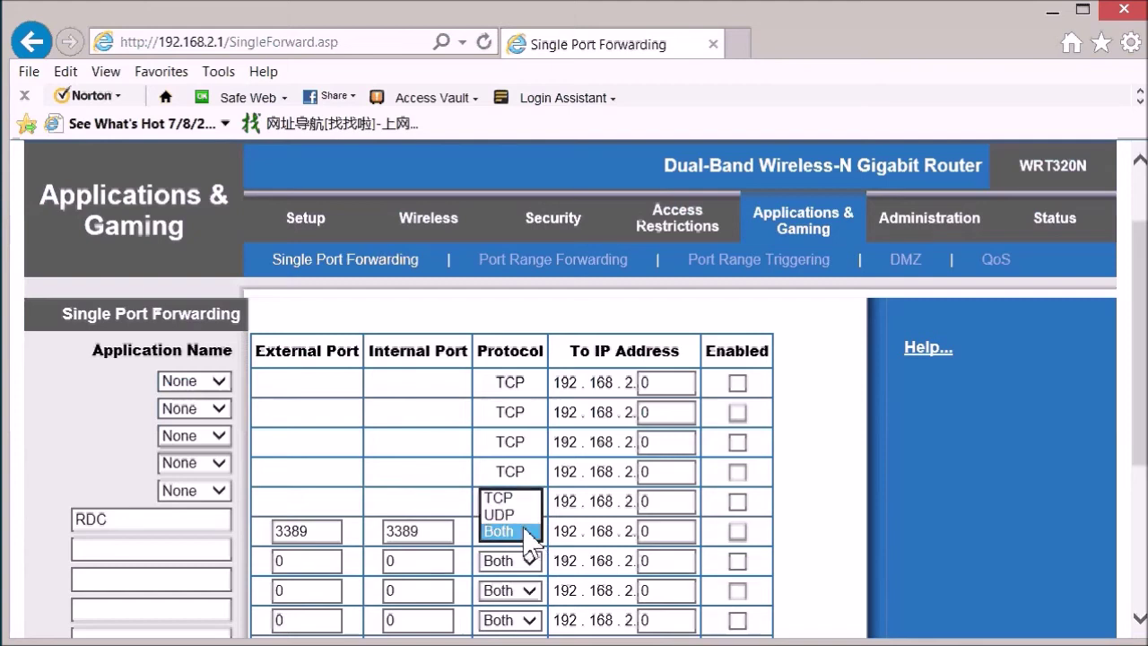
double_click(648, 533)
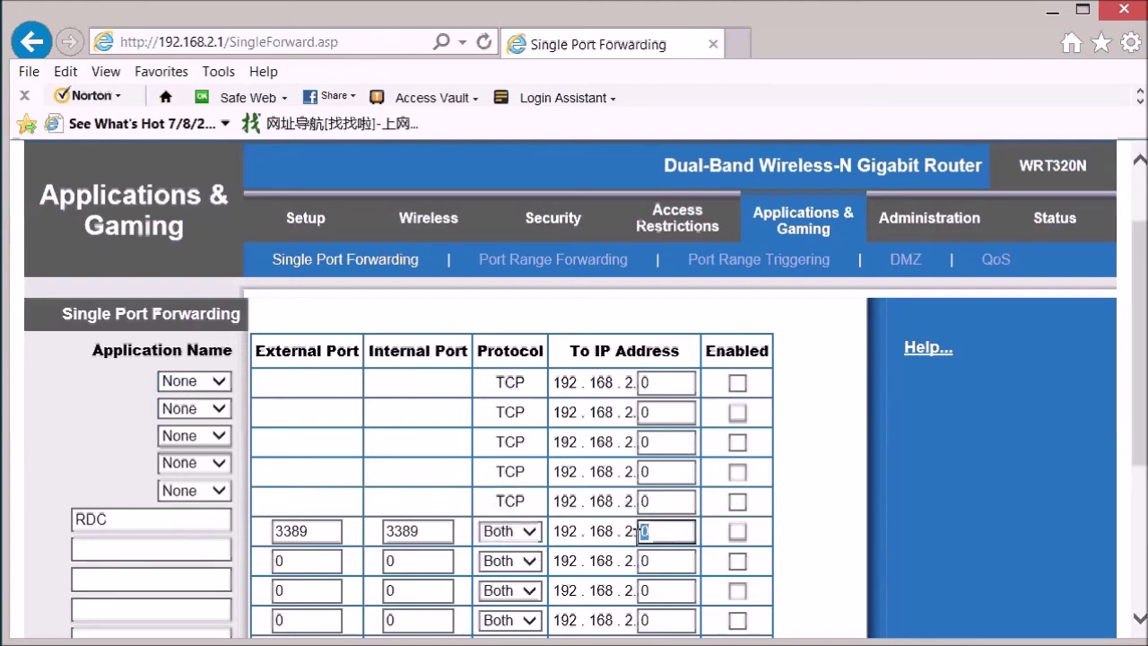
text(101)
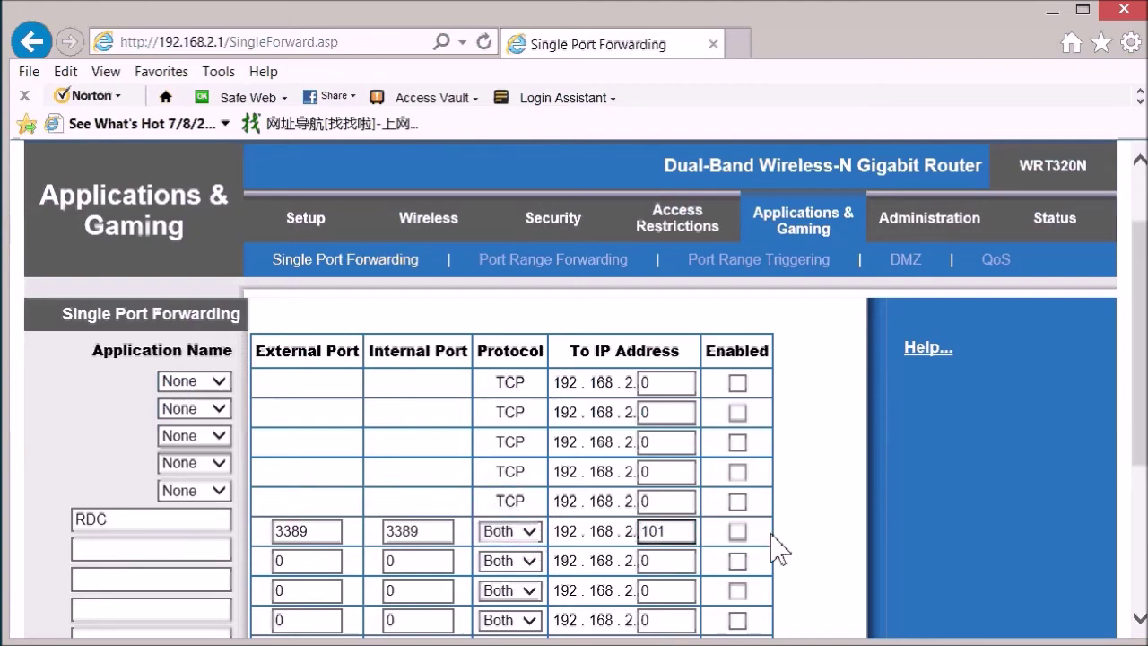
click(737, 531)
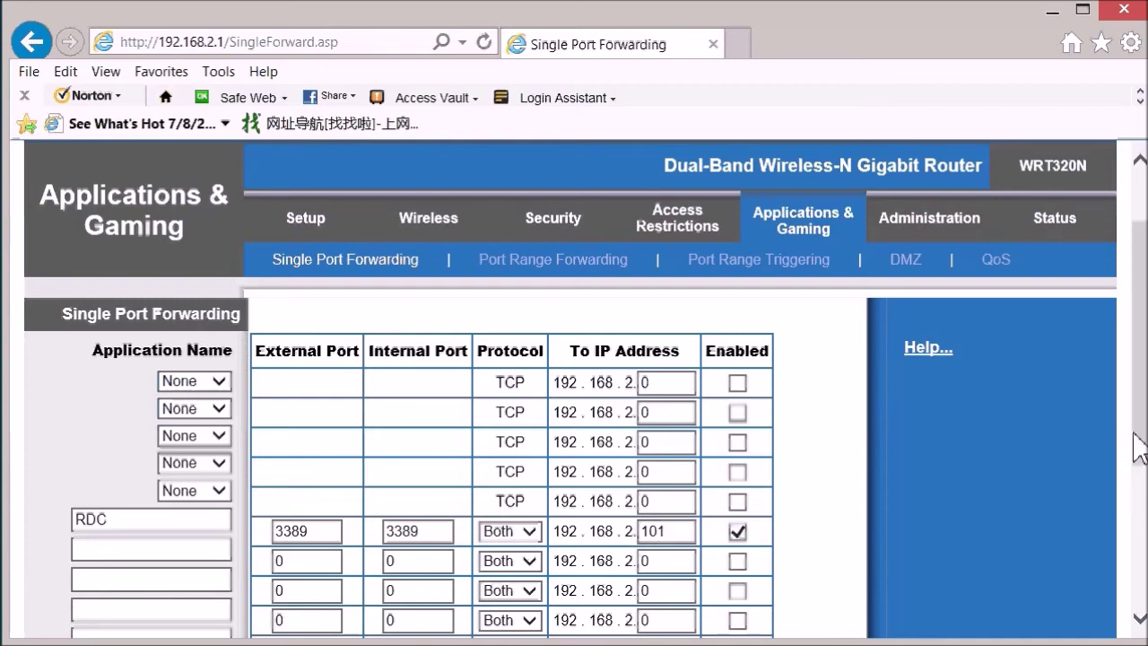
drag(1138, 448, 1143, 610)
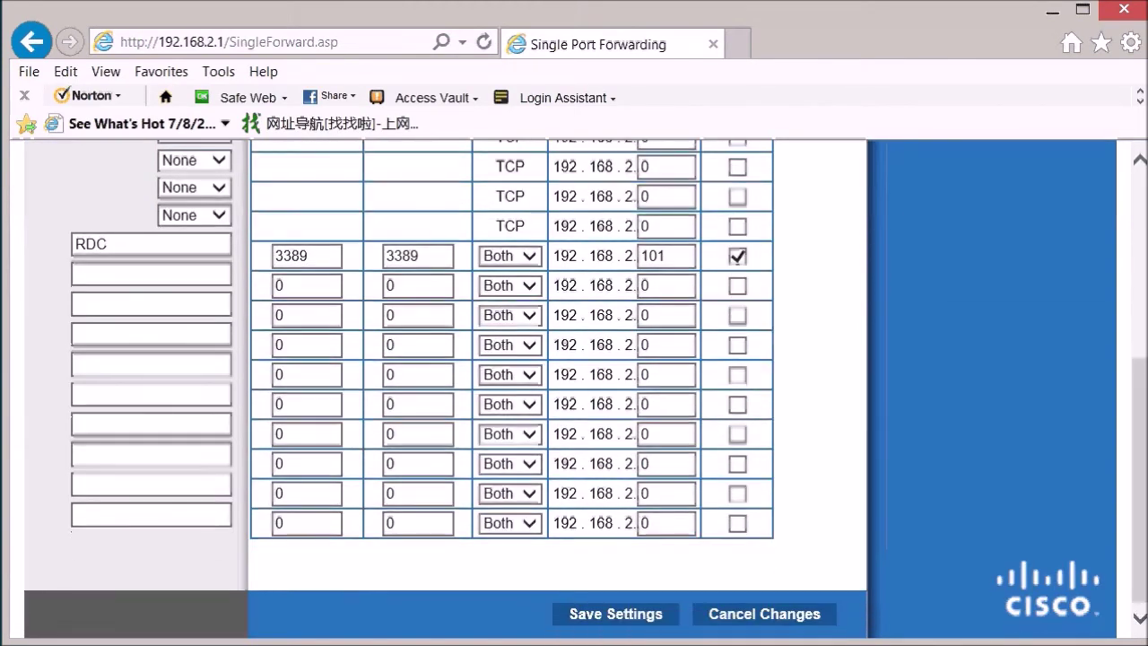
click(613, 626)
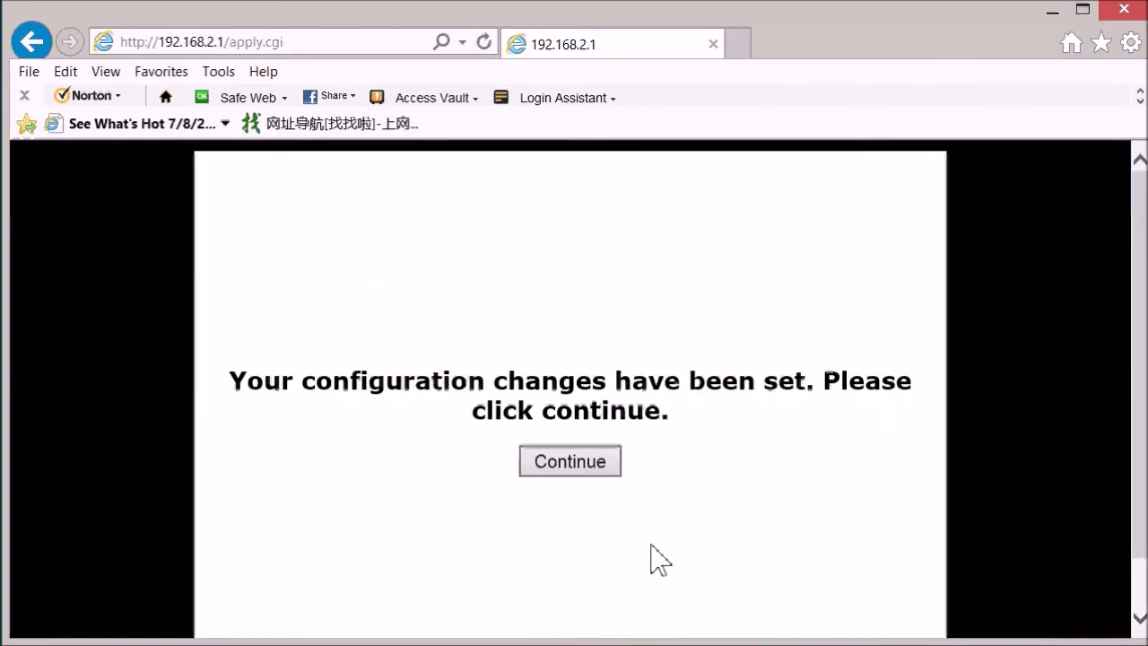
click(567, 460)
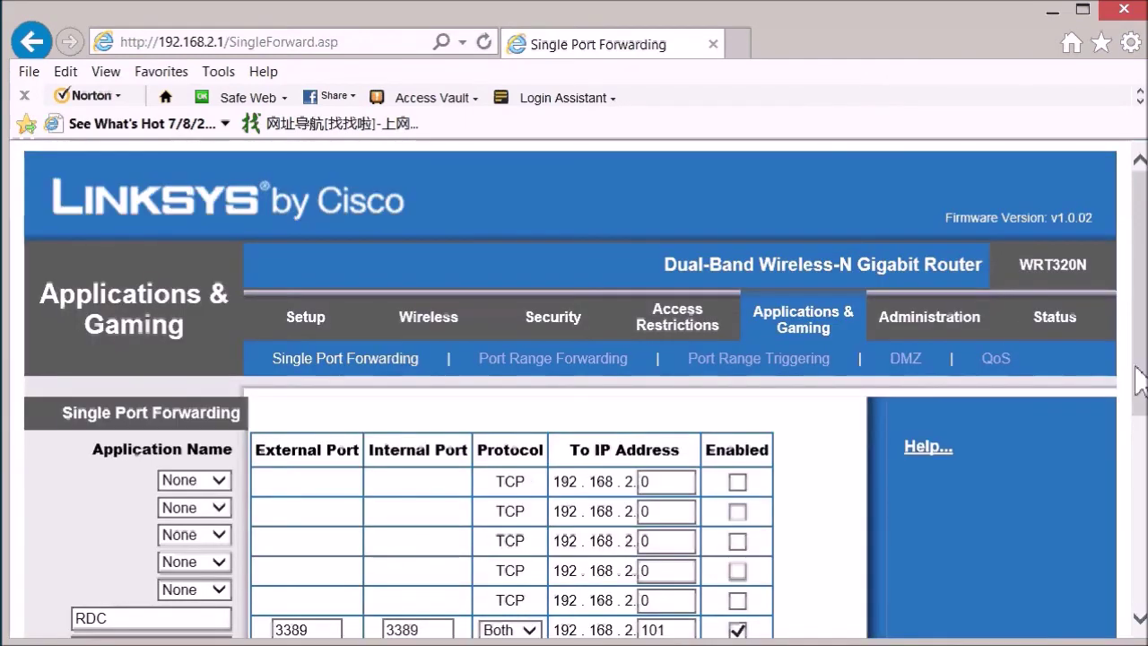
scroll(1146, 386, down, 1)
drag(79, 519, 189, 522)
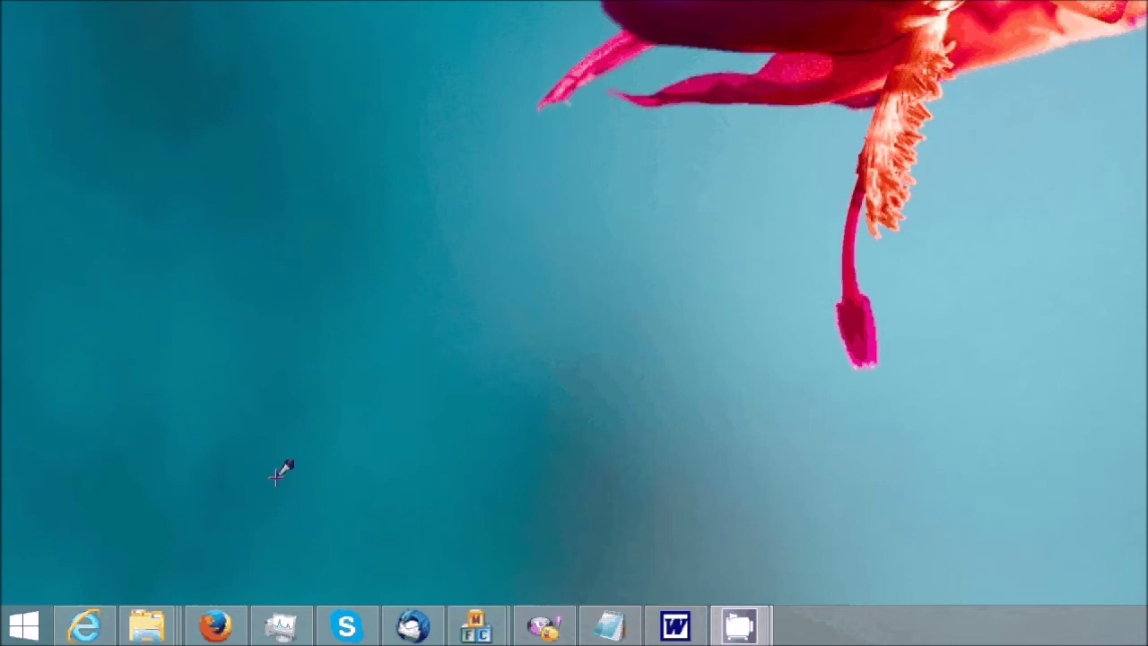
- Search for mstsc and launch Remote Desktop Connection
click(10, 619)
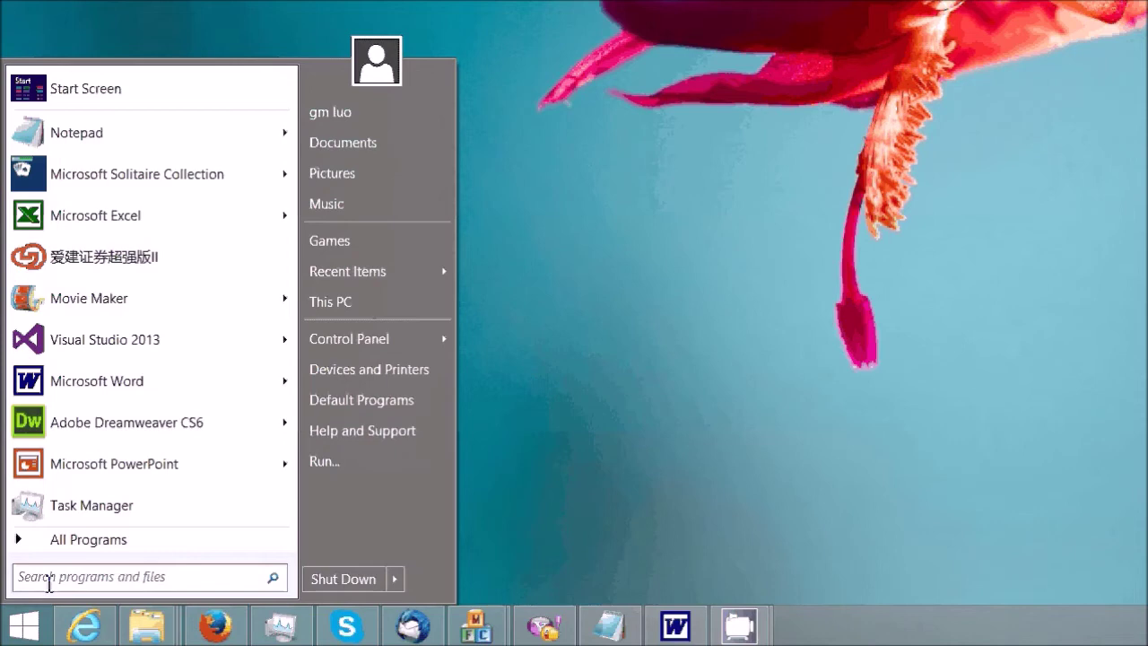
text(ms)
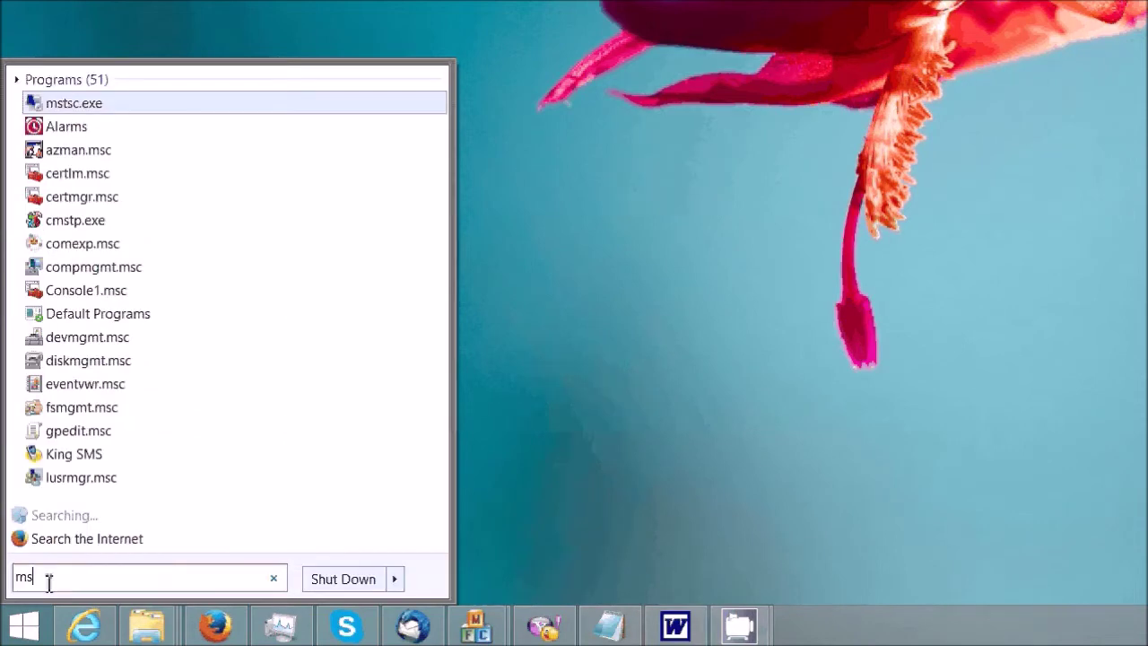
text(tsc)
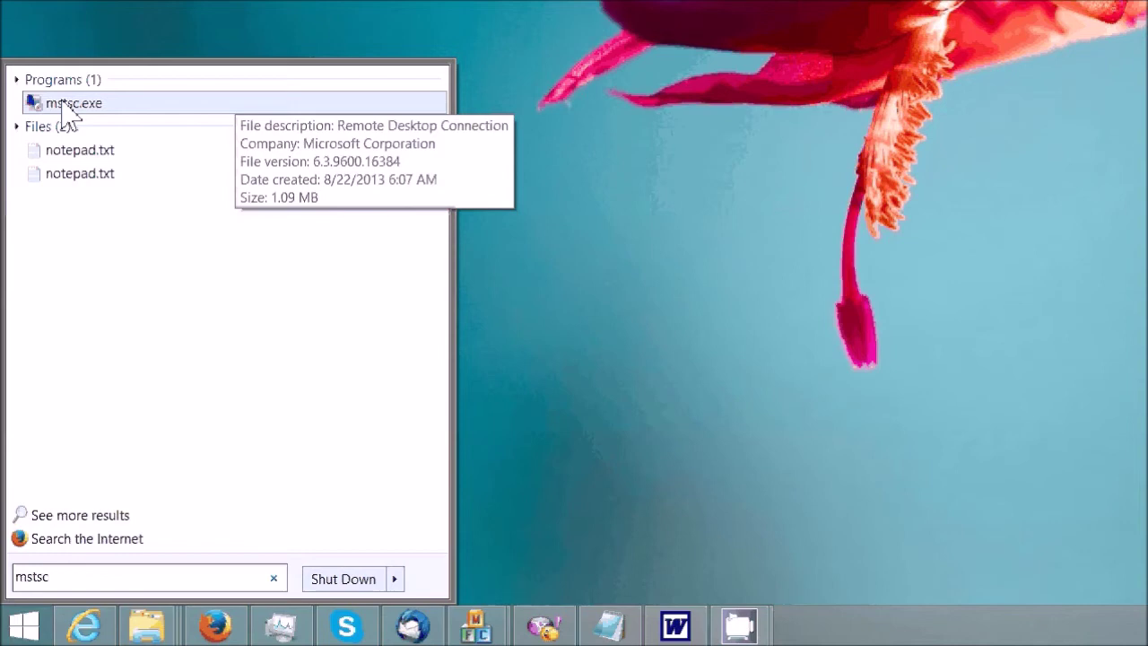
click(64, 108)
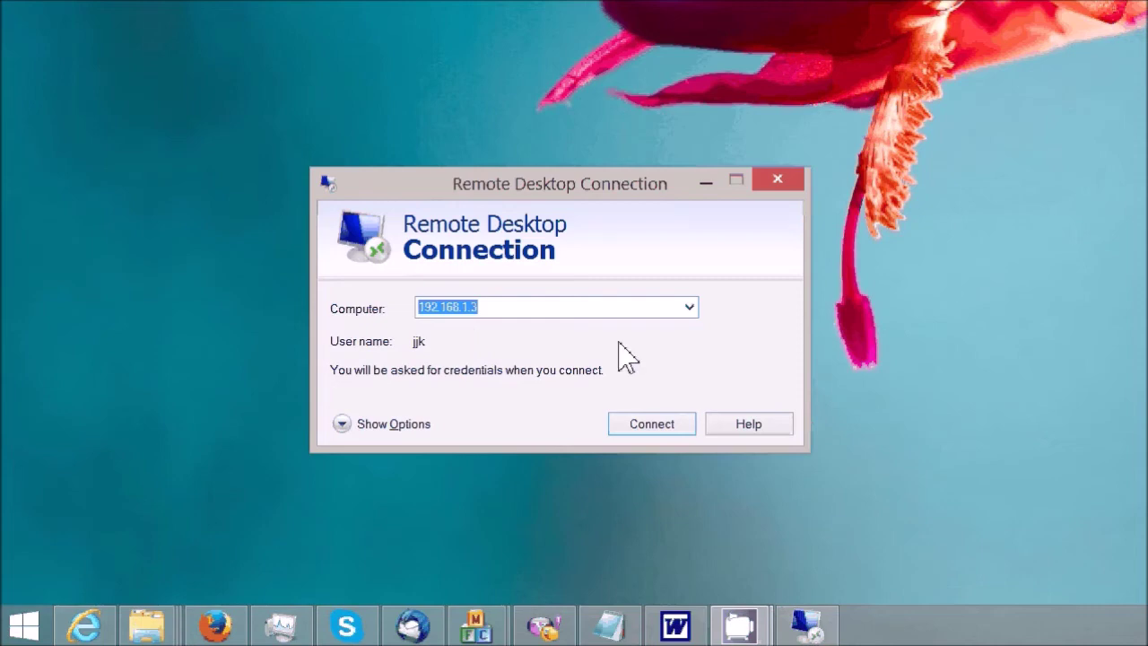
text(74.108.163.120)
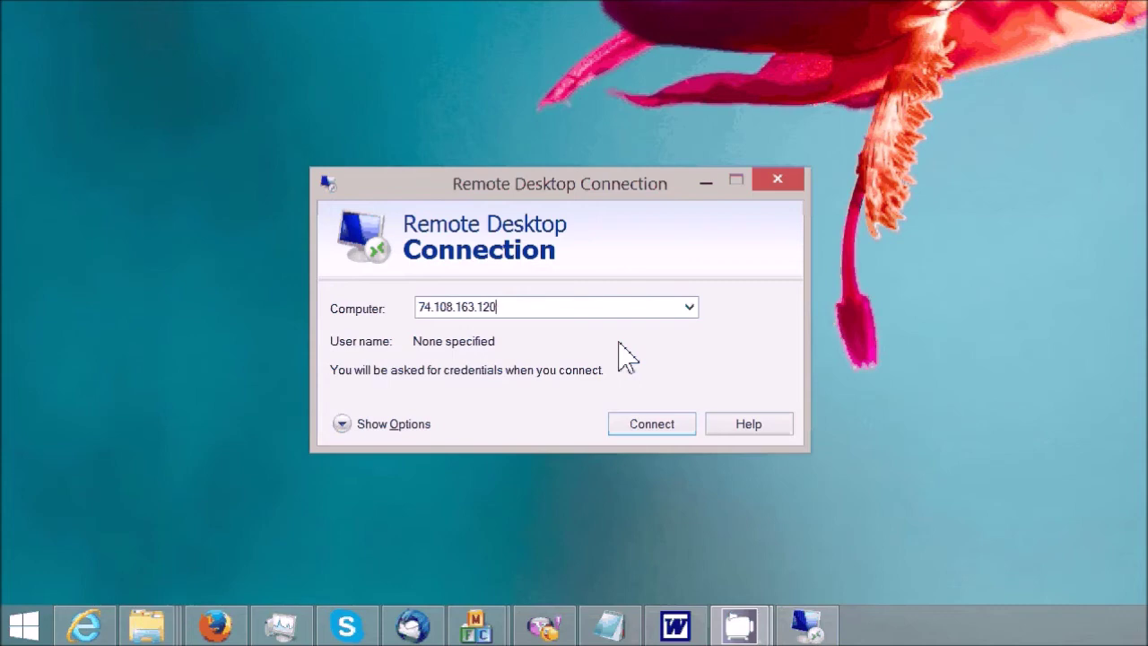
click(662, 435)
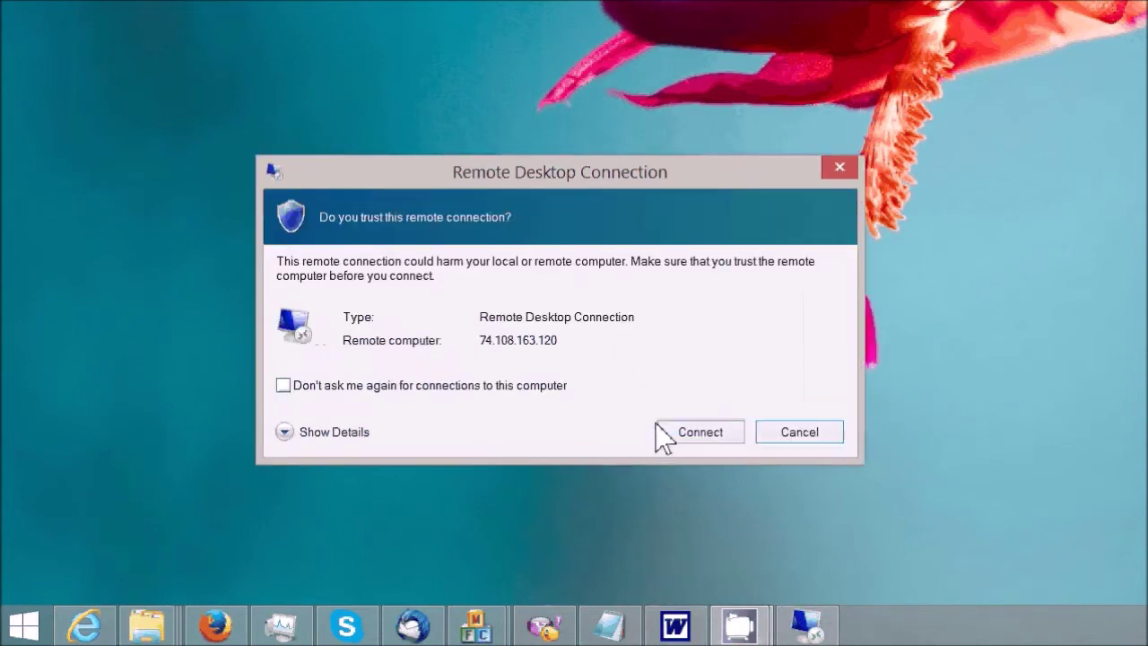
click(688, 438)
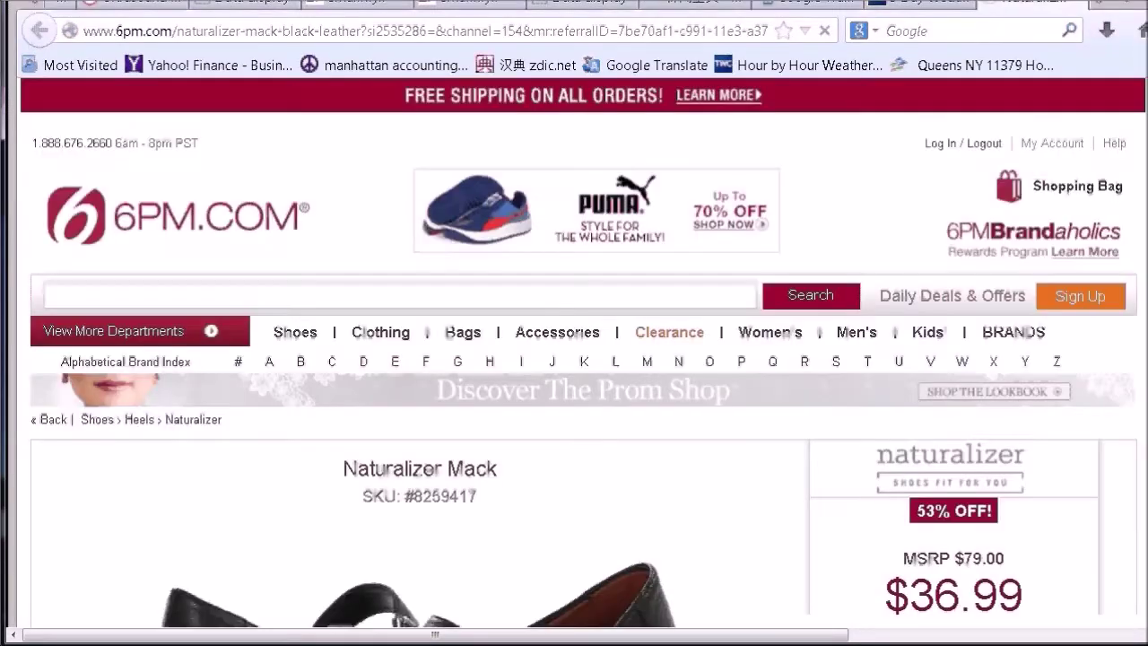
- Switch the remote browser to full screen with F11
key(F11)
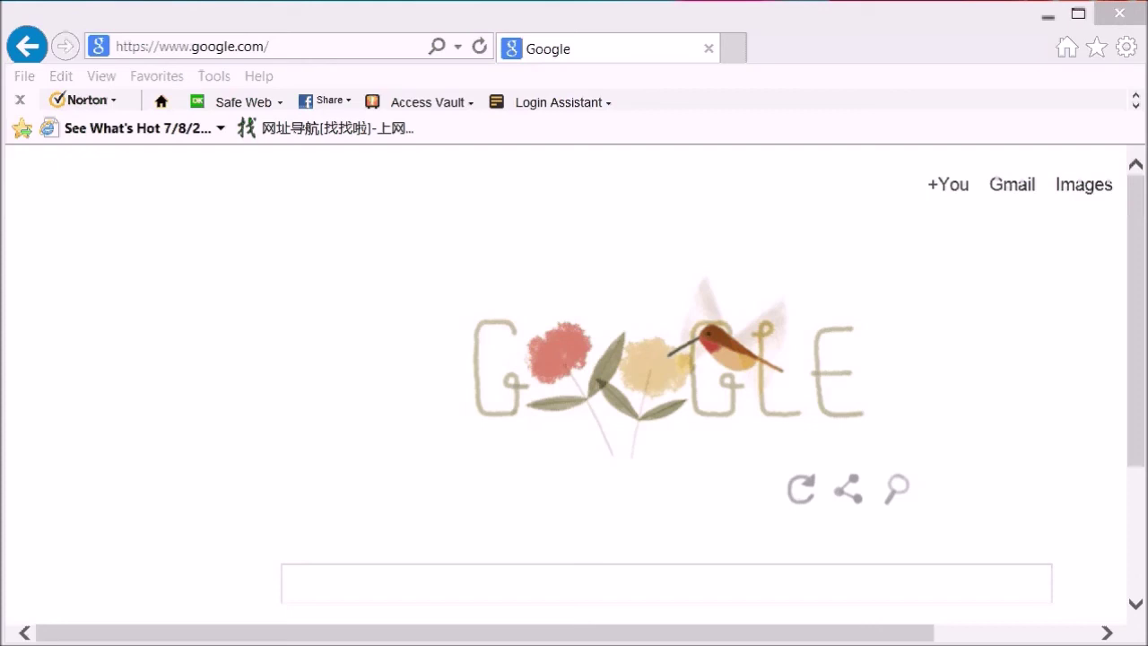
- Browse to emailmyip.info in Internet Explorer and open its Service page
click(148, 50)
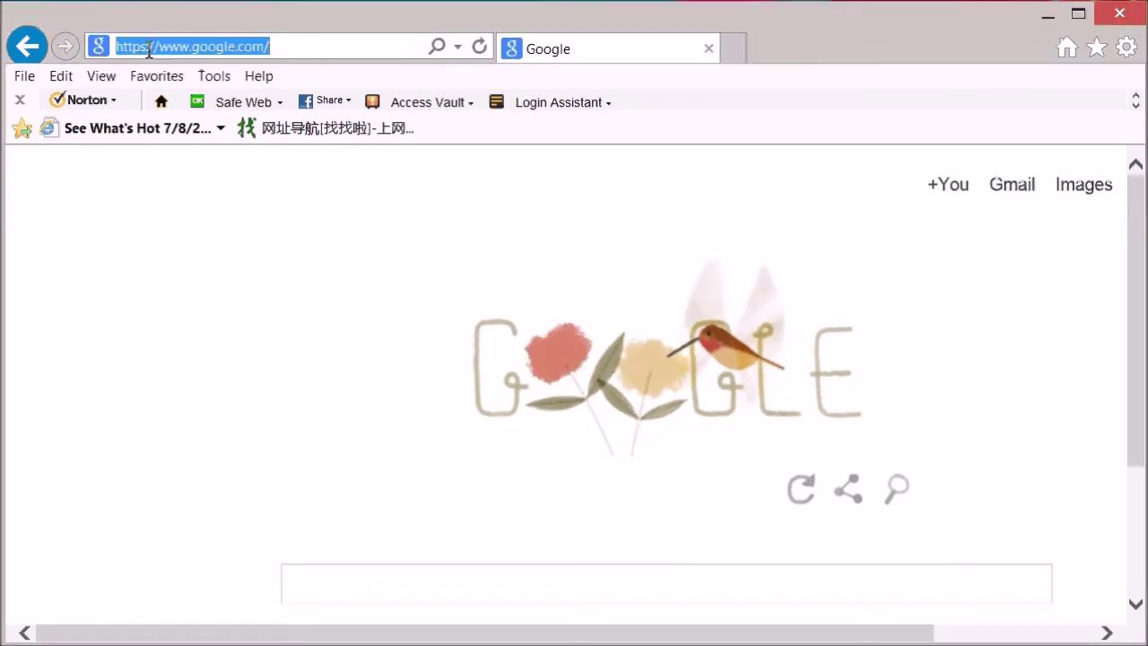
text(email)
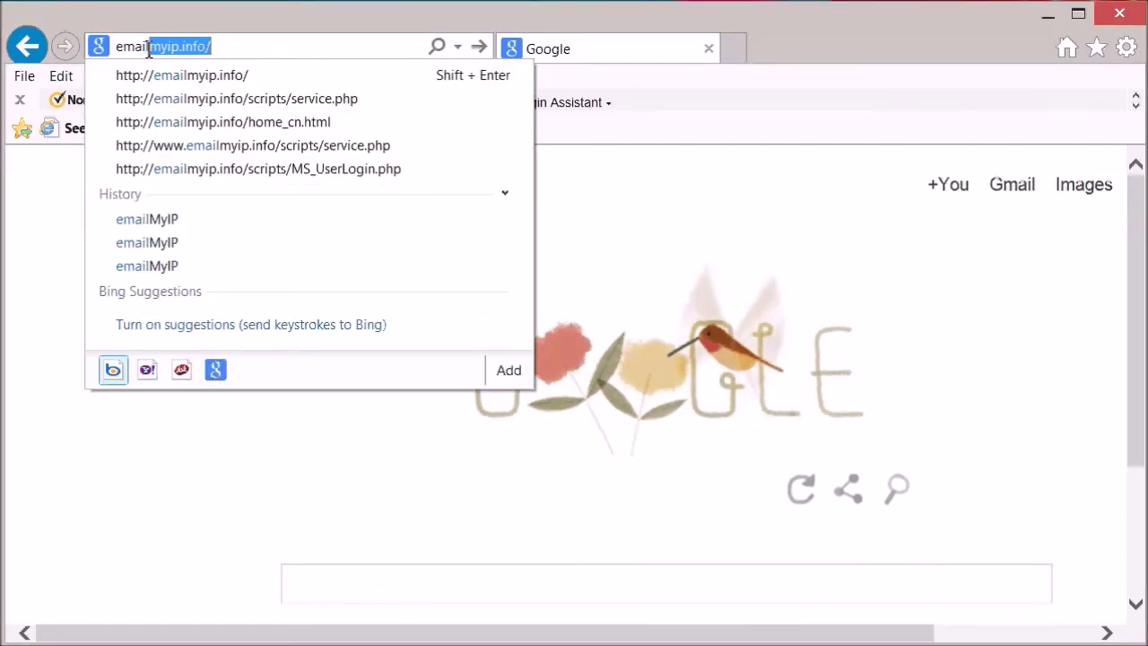
click(283, 74)
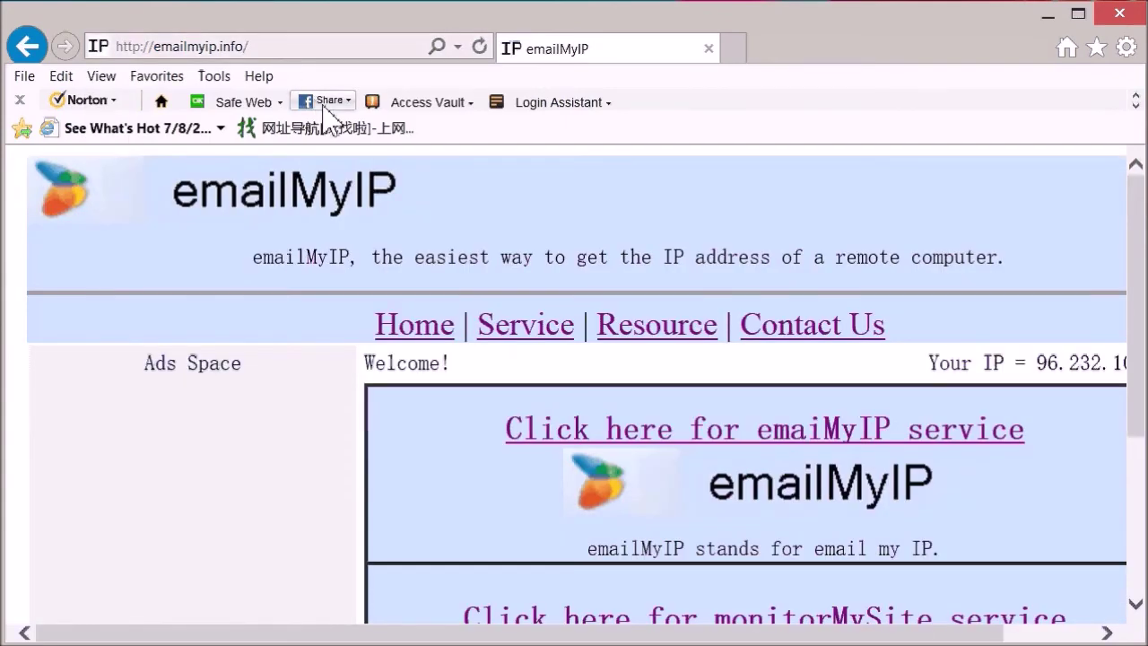
click(530, 337)
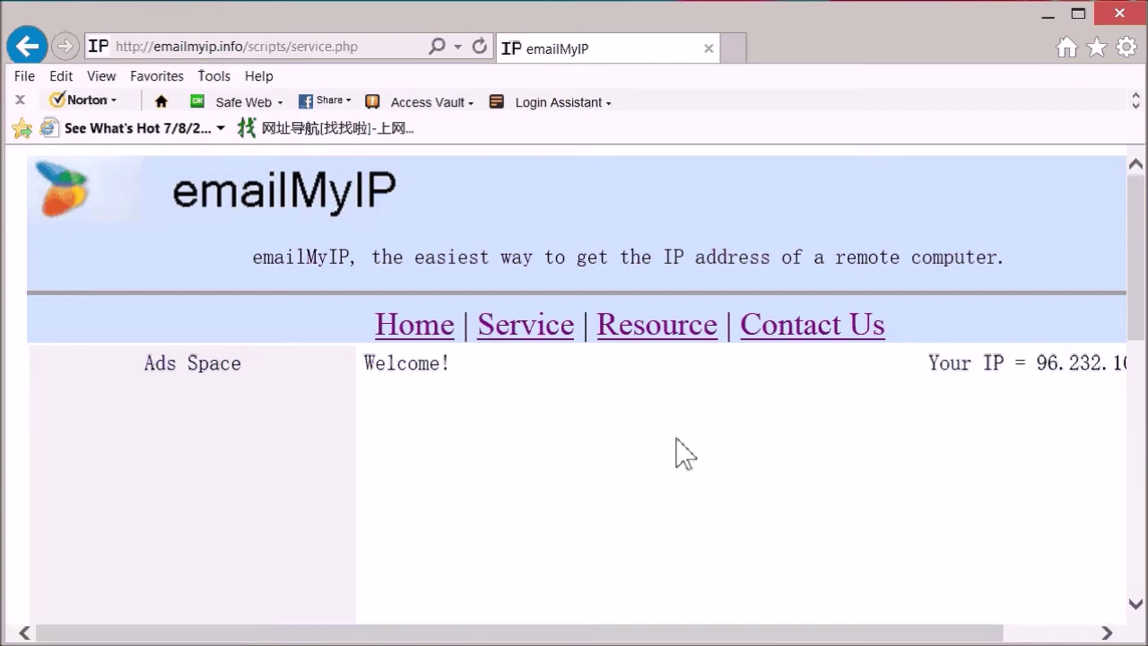
- Fill the signup form with an e-mail address, the account password and device ID 'home', then submit
scroll(682, 498, down, 1)
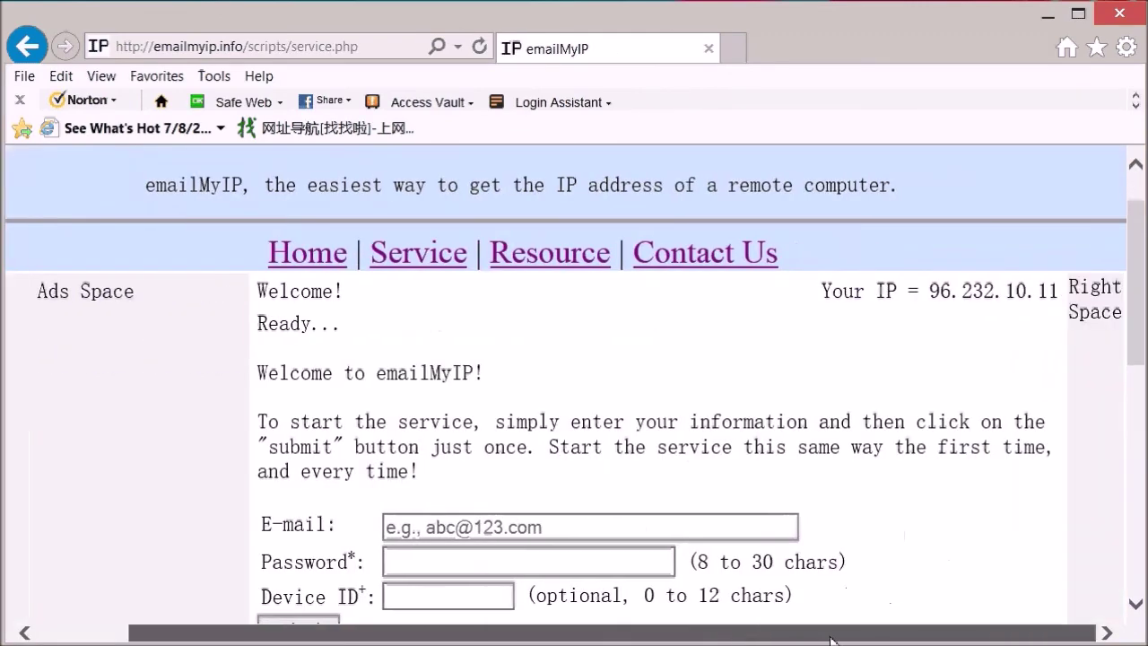
scroll(1076, 458, down, 1)
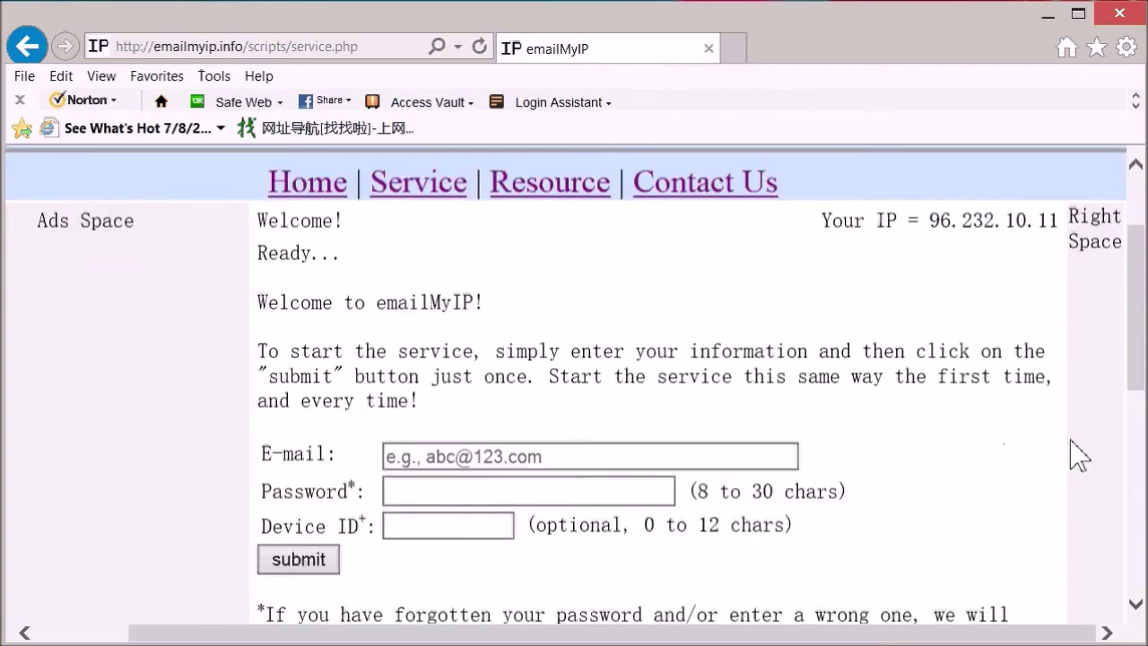
click(597, 448)
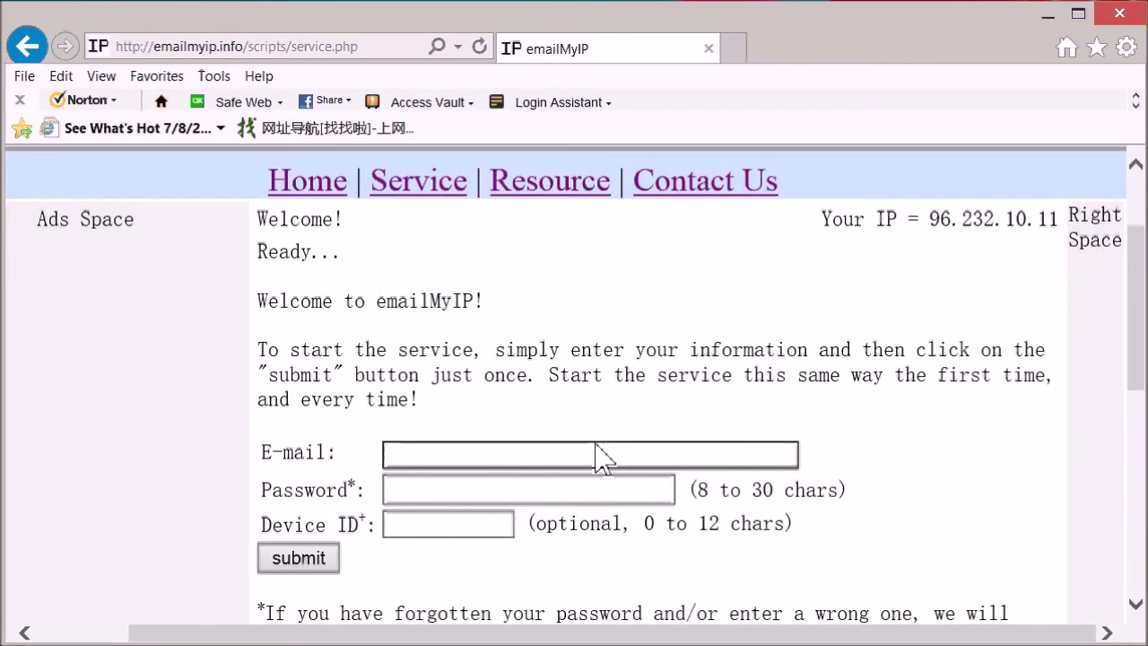
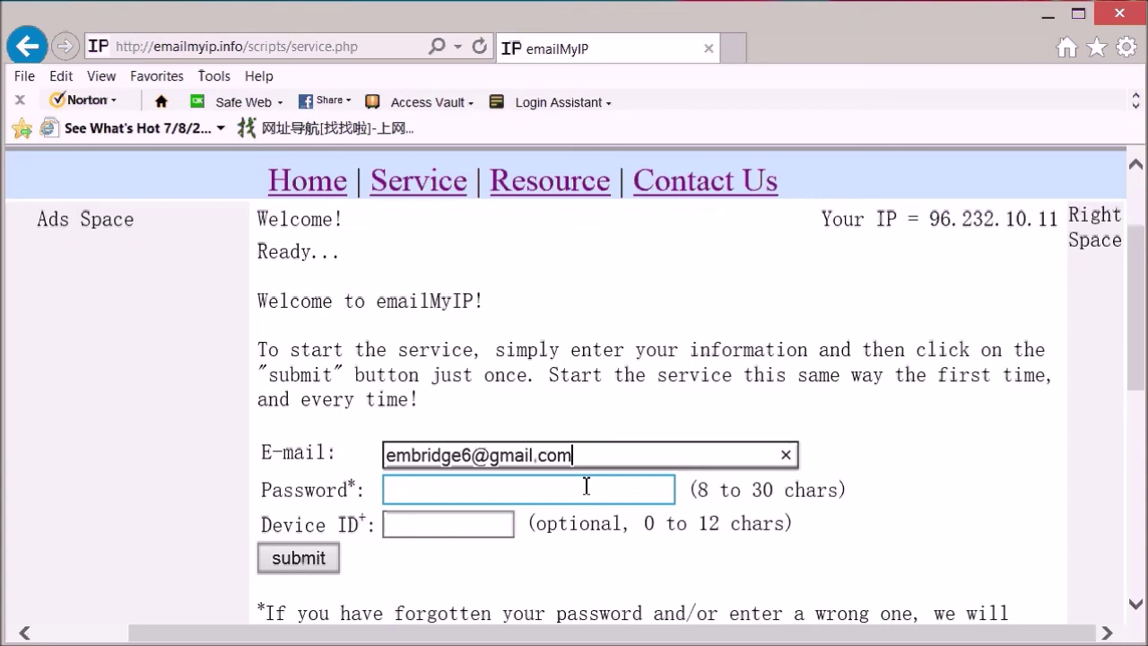
click(586, 486)
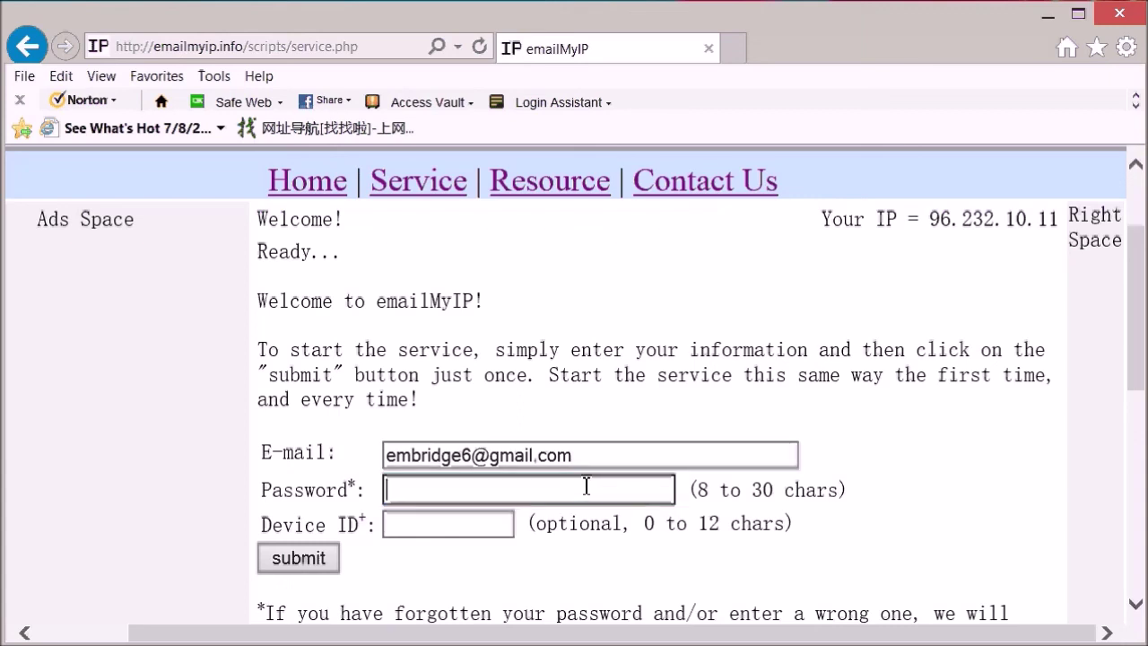
text(•••••••••)
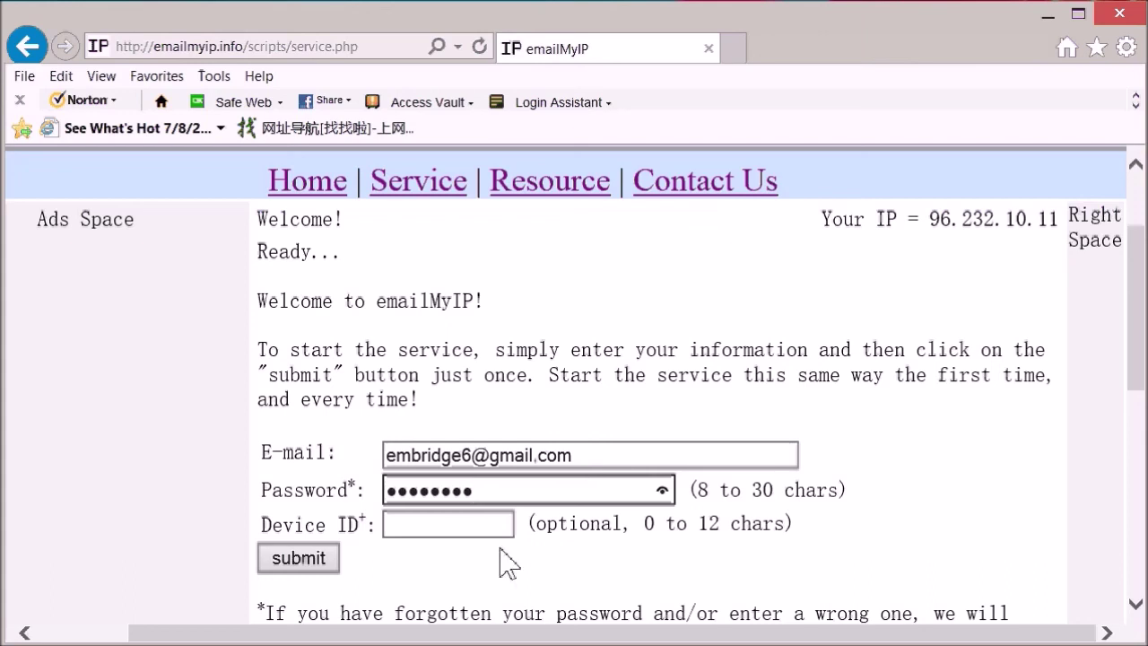
click(440, 522)
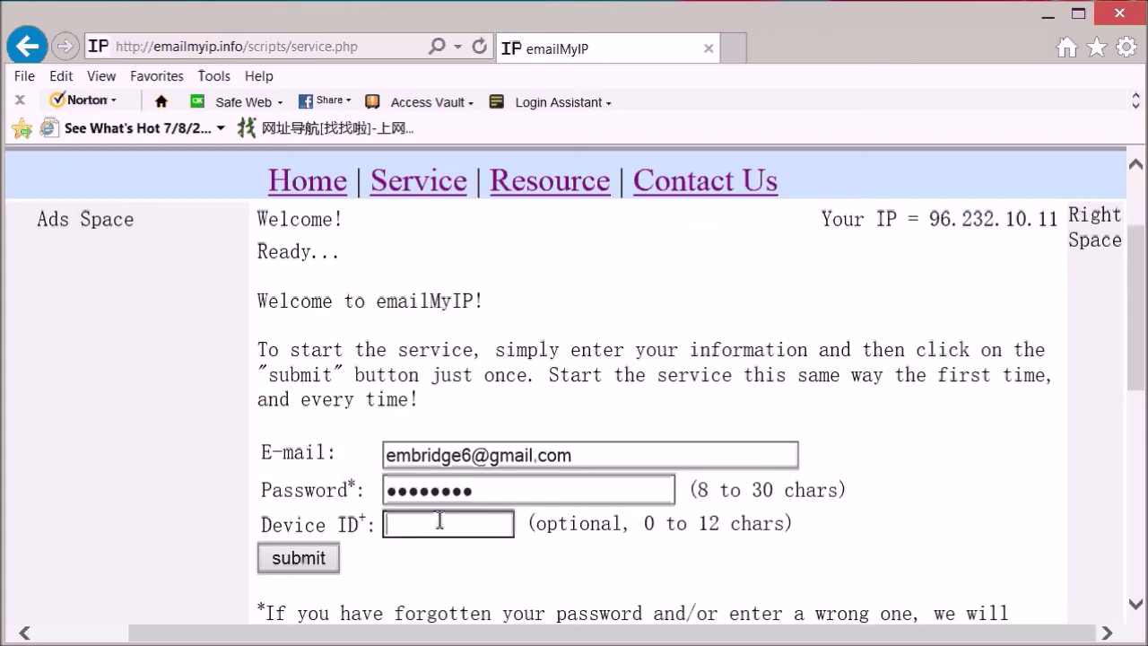
text(home)
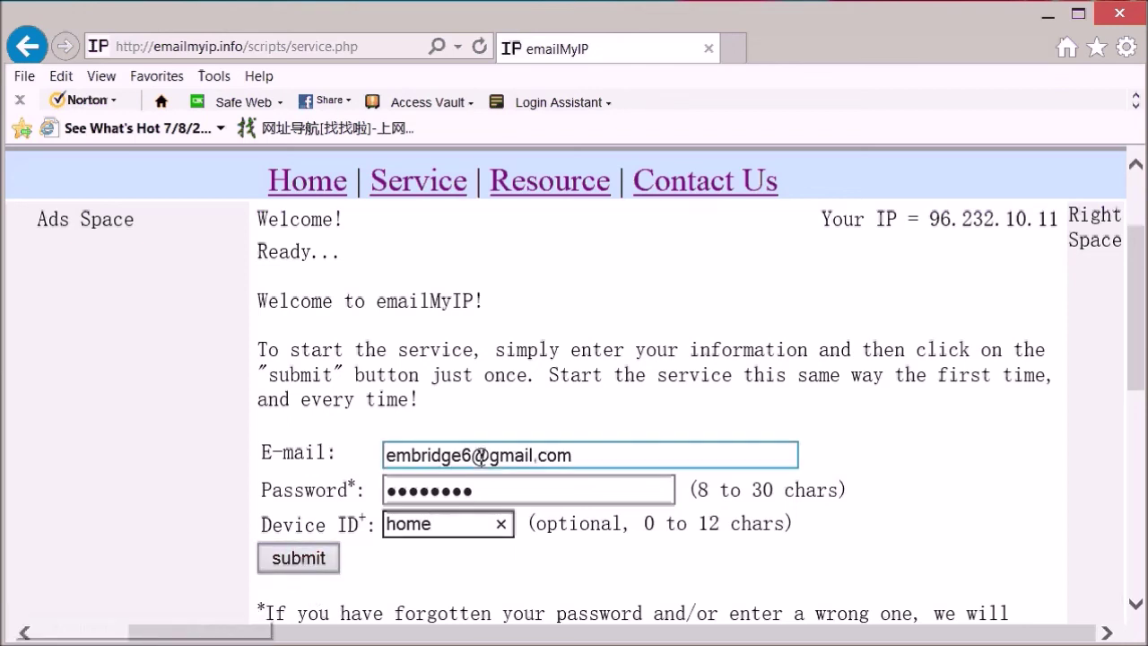
click(303, 563)
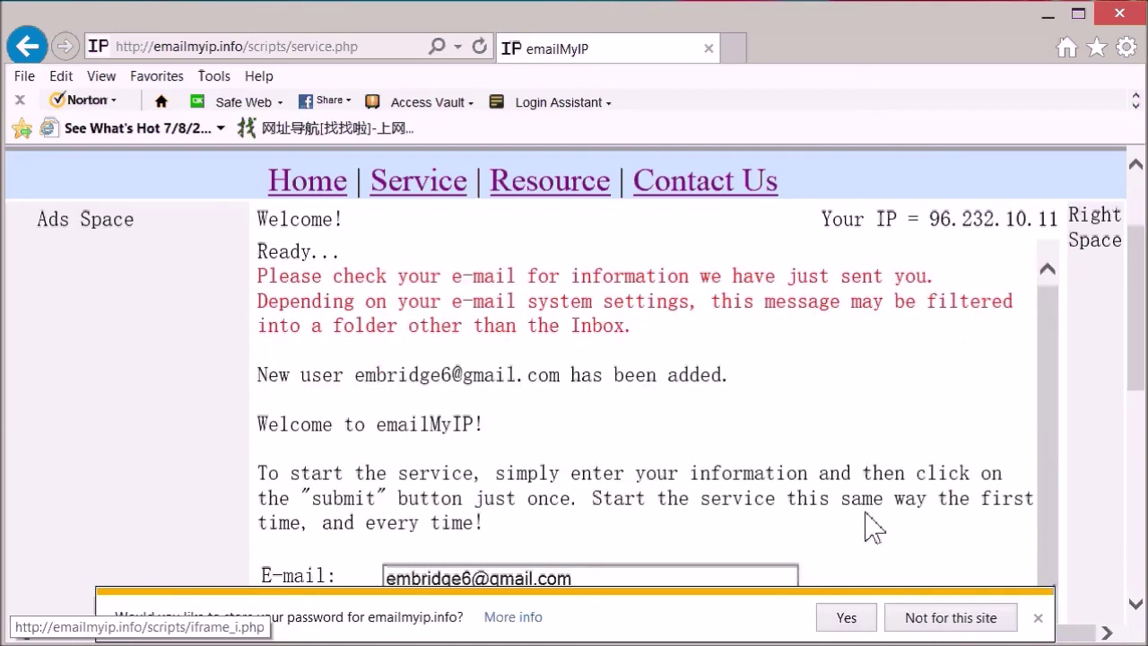
- Scroll the service page to review current IP 96.232.10.11, free service type and check times
drag(1132, 391, 1139, 415)
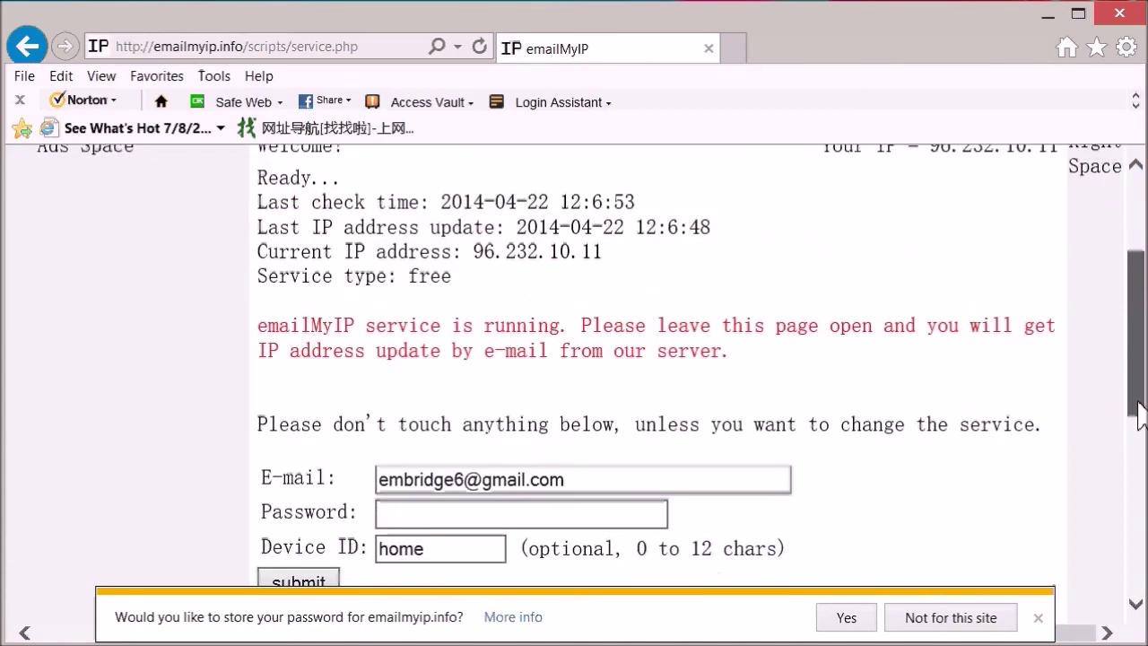